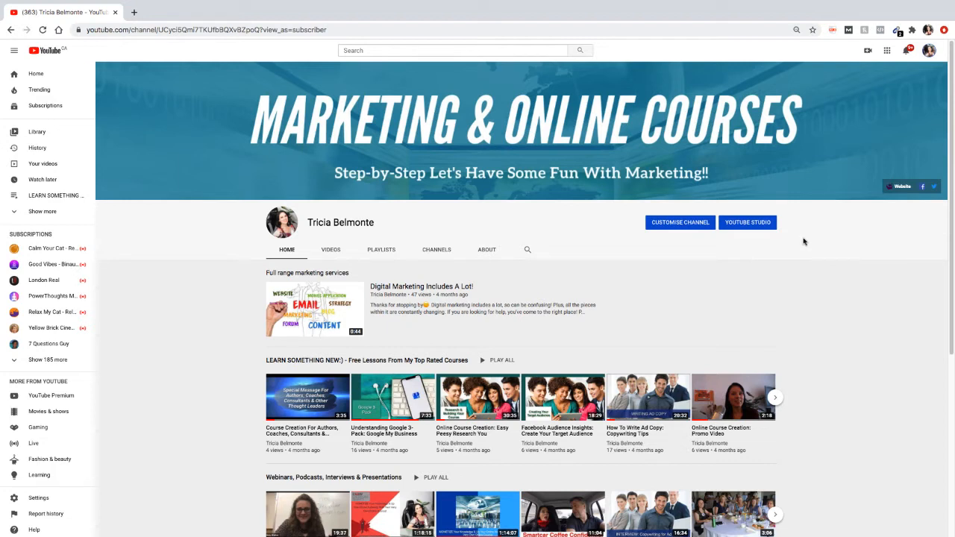
Open the channel's playlists in YouTube Studio and create a public playlist titled "Marketing Tips 2020"
left_click(749, 222)
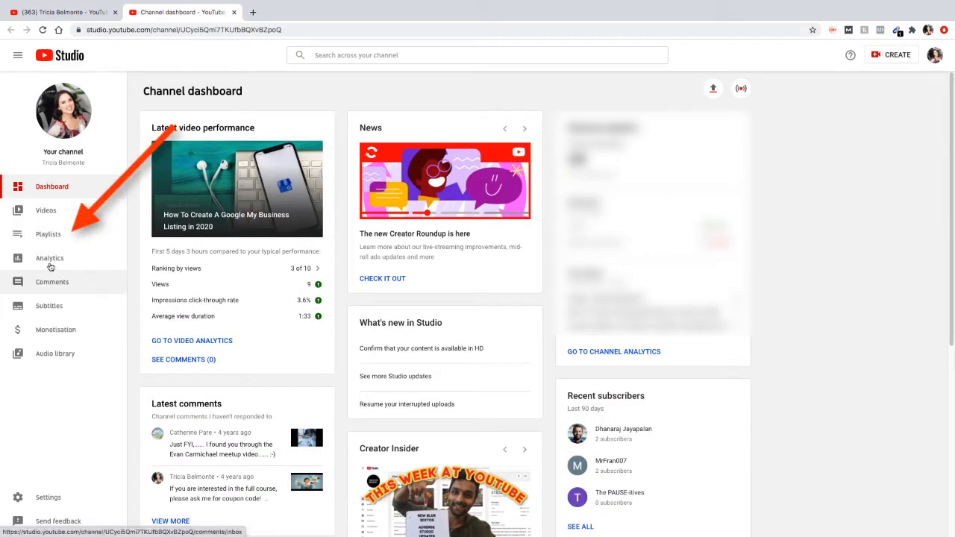
left_click(46, 235)
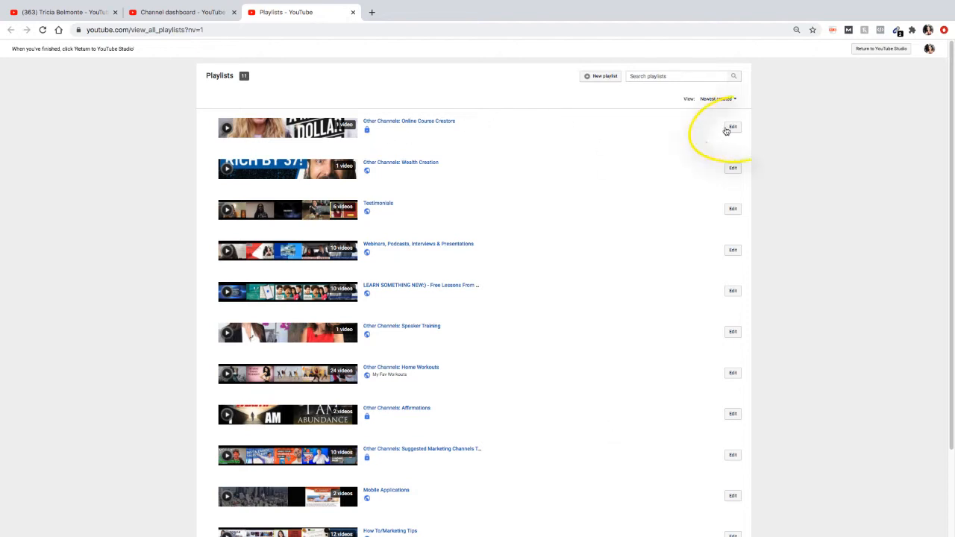
left_click(606, 77)
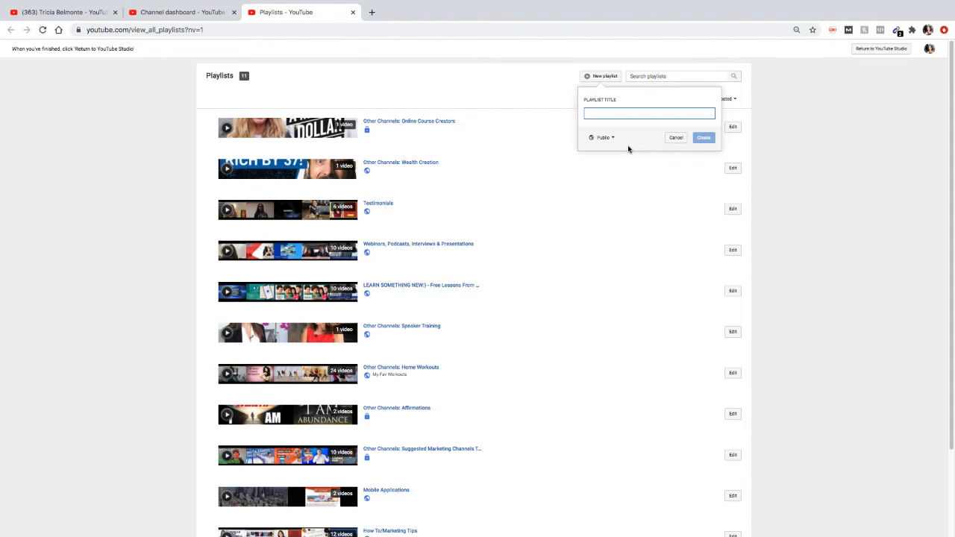
type("Test")
key("BackSpace")
key("BackSpace")
key("BackSpace")
key("BackSpace")
type("Marketing Tips 2020")
left_click(704, 139)
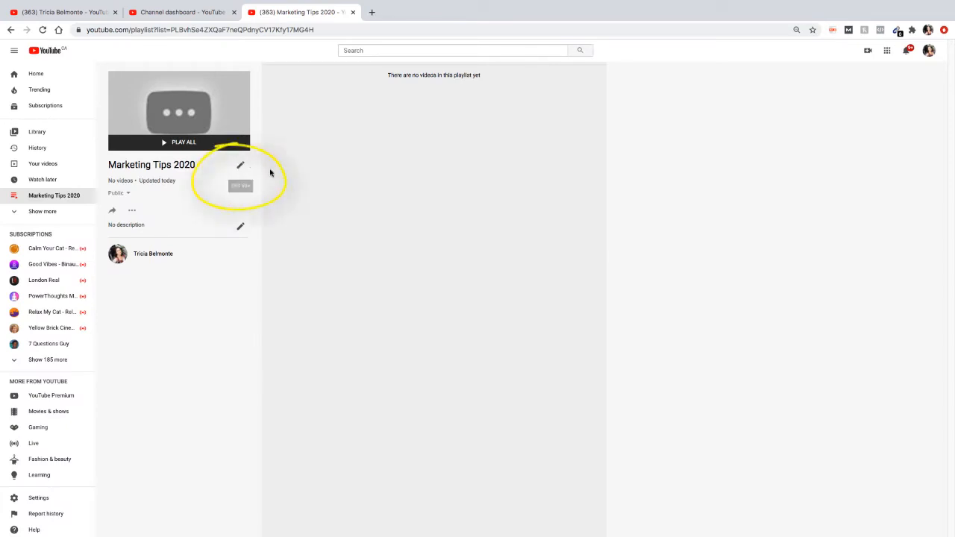
Save the playlist description "Marketing tips for online course creators in 2020"
left_click(240, 228)
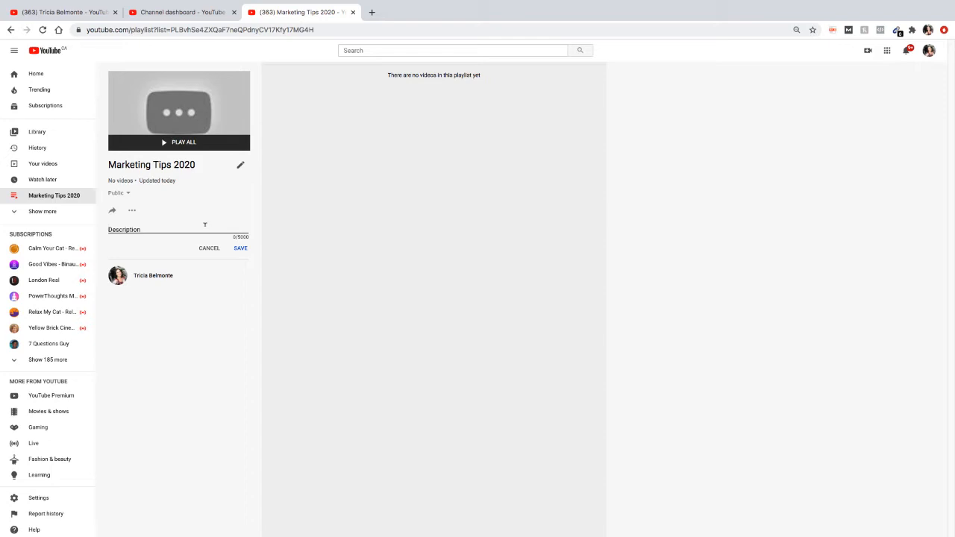
type("Marketing tips for online course creators in 2020")
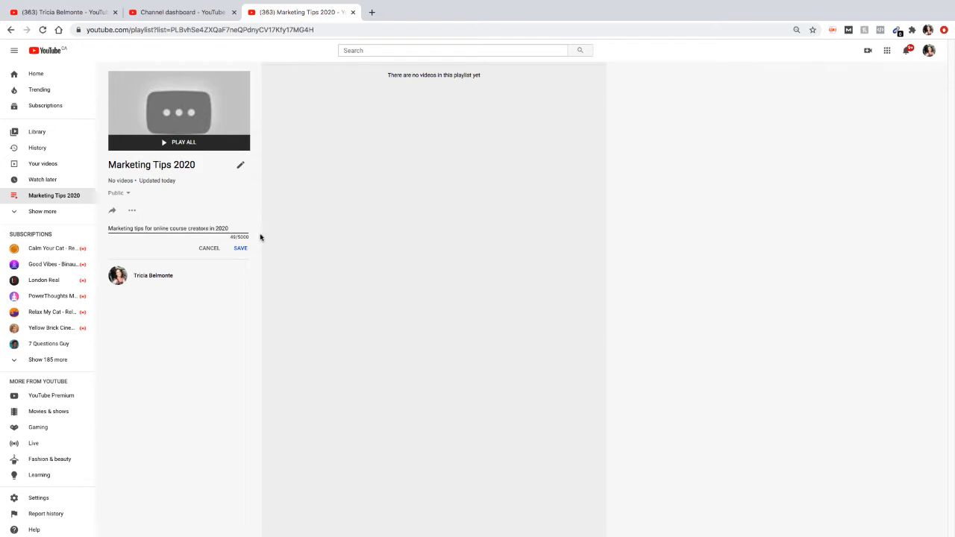
left_click(240, 247)
left_click(240, 250)
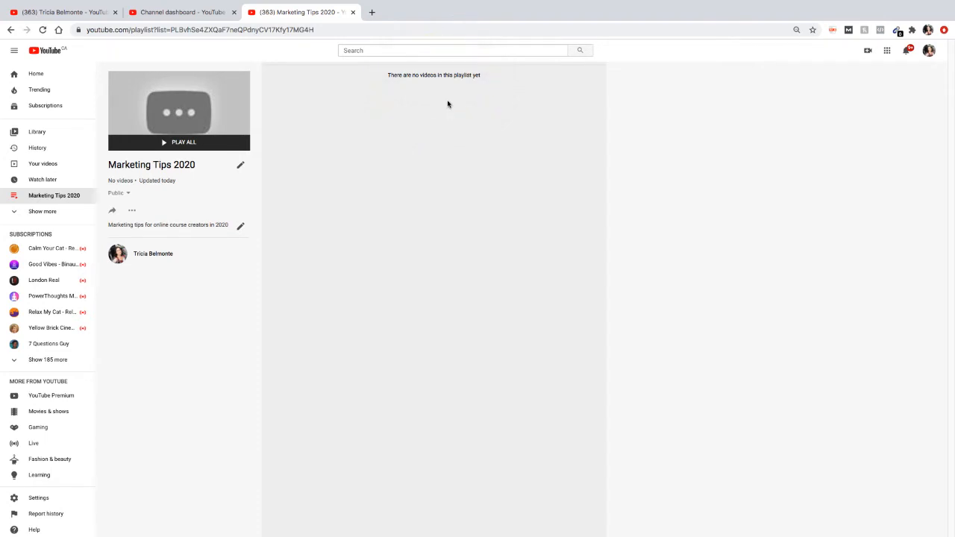
Close the playlist page, reopen Marketing Tips 2020 for editing from the Studio playlists, and choose Public visibility
key("super+w")
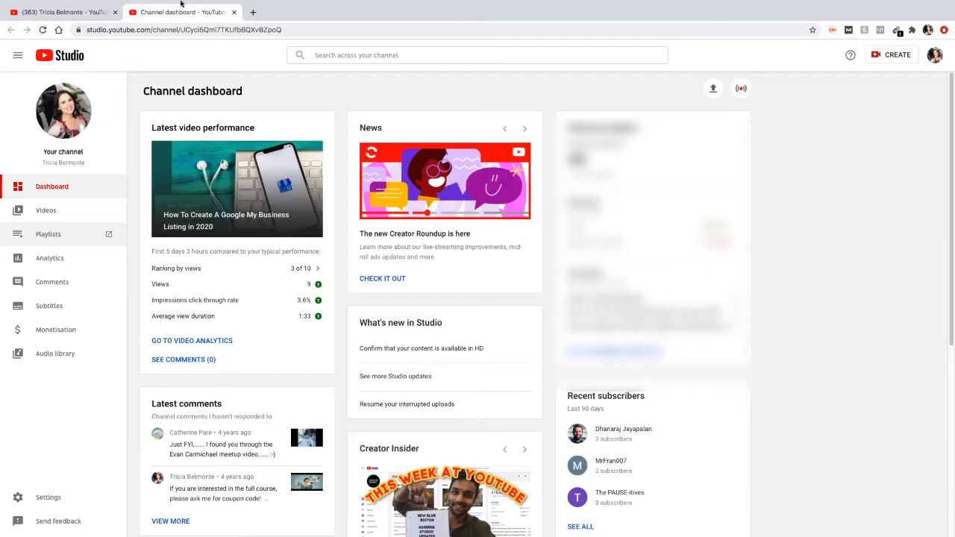
mouse_move(179, 4)
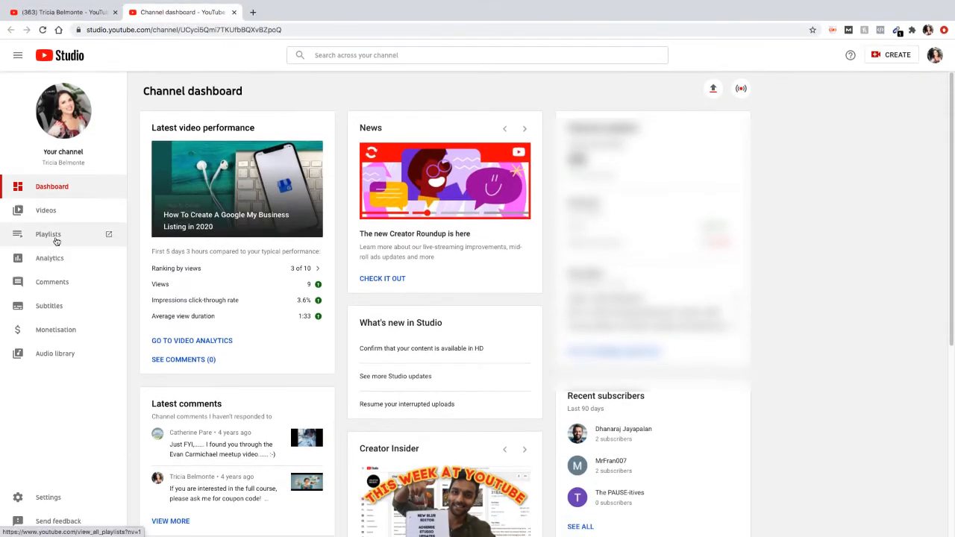
left_click(56, 239)
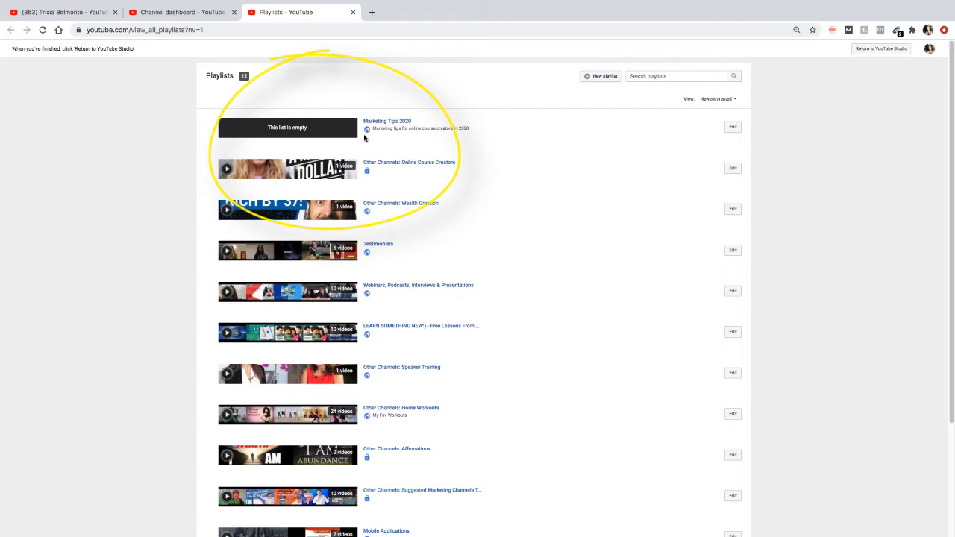
left_click(735, 127)
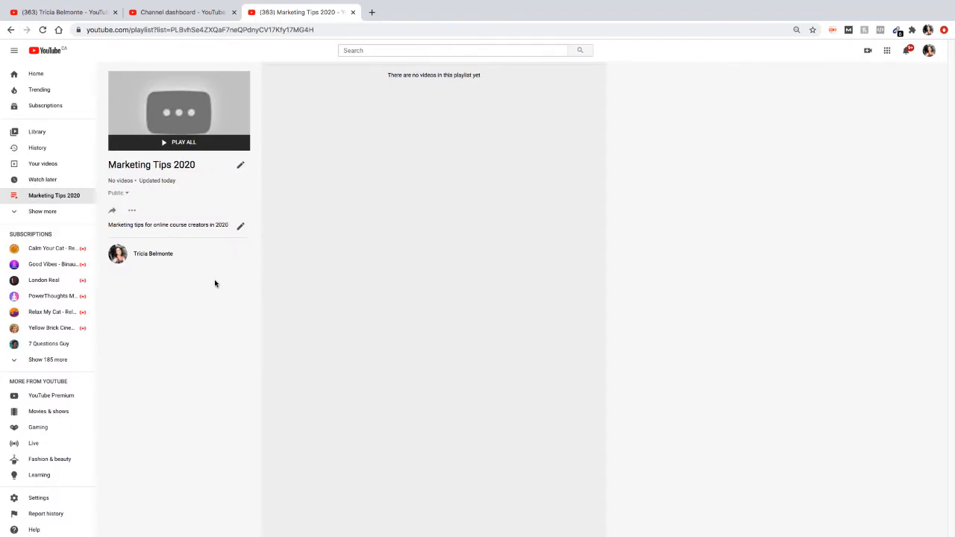
left_click(116, 195)
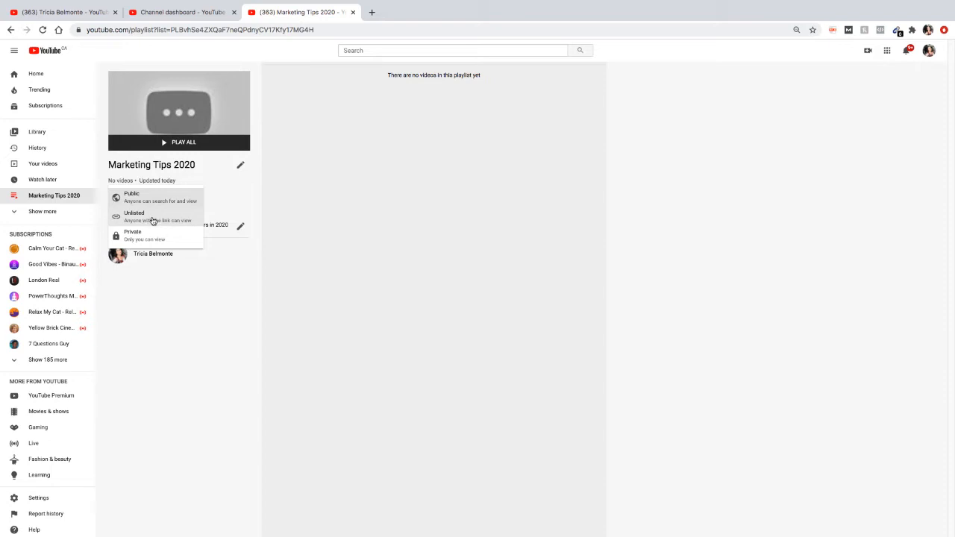
left_click(188, 198)
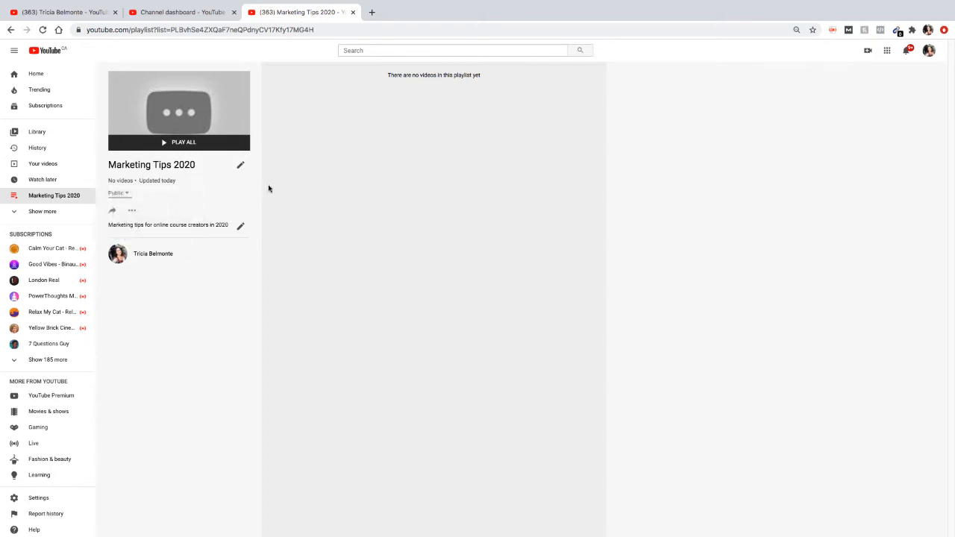
From the channel's own videos, select "Online Course Creation: Promo Video", "Online Course Creation: Easy Peesy Research You" and "Facebook Ads For Beginners in 2020: Course Video Intro"
left_click(133, 214)
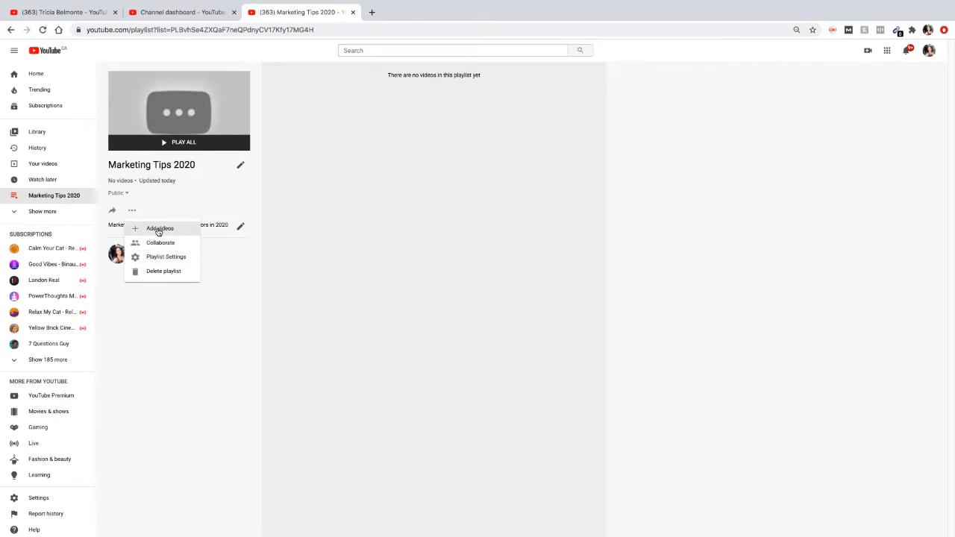
left_click(159, 231)
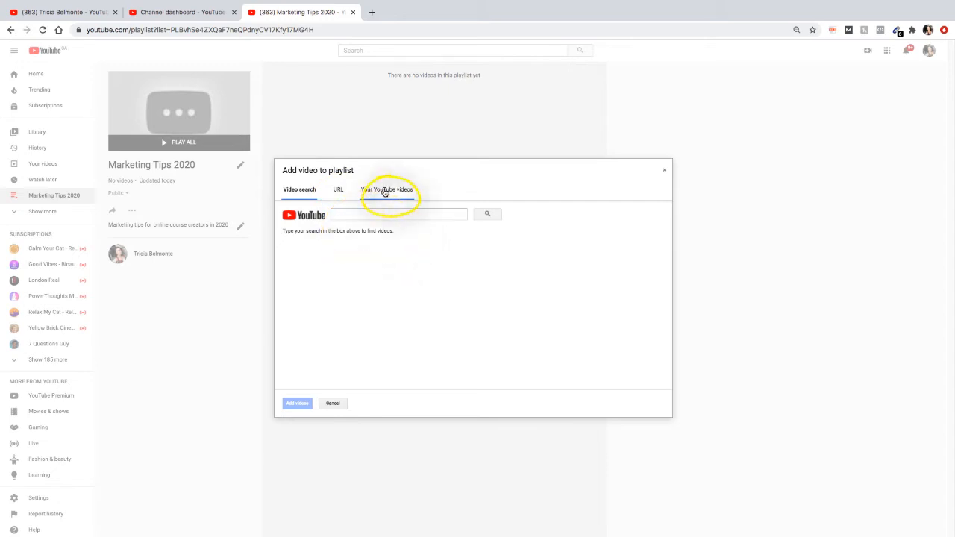
left_click(386, 191)
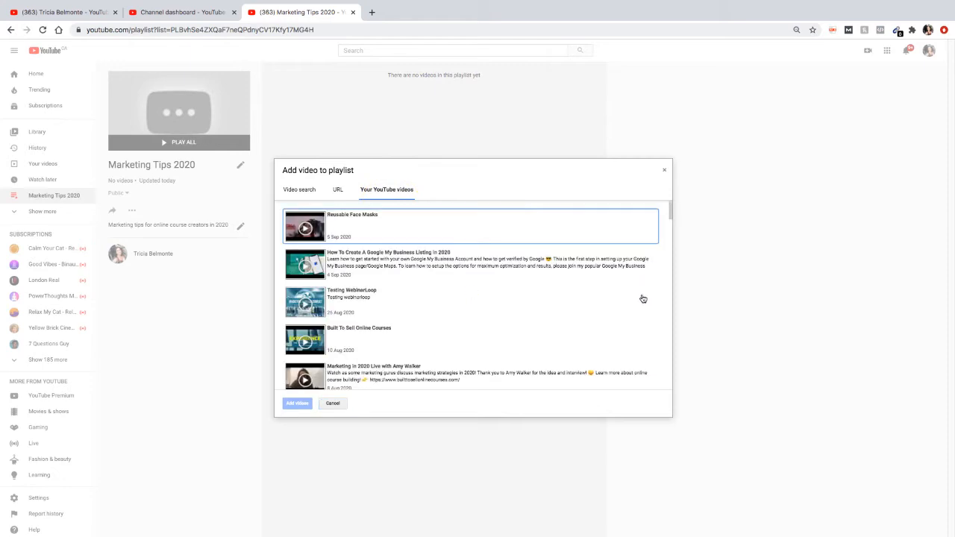
scroll(640, 298, "down", 2)
scroll(639, 298, "down", 2)
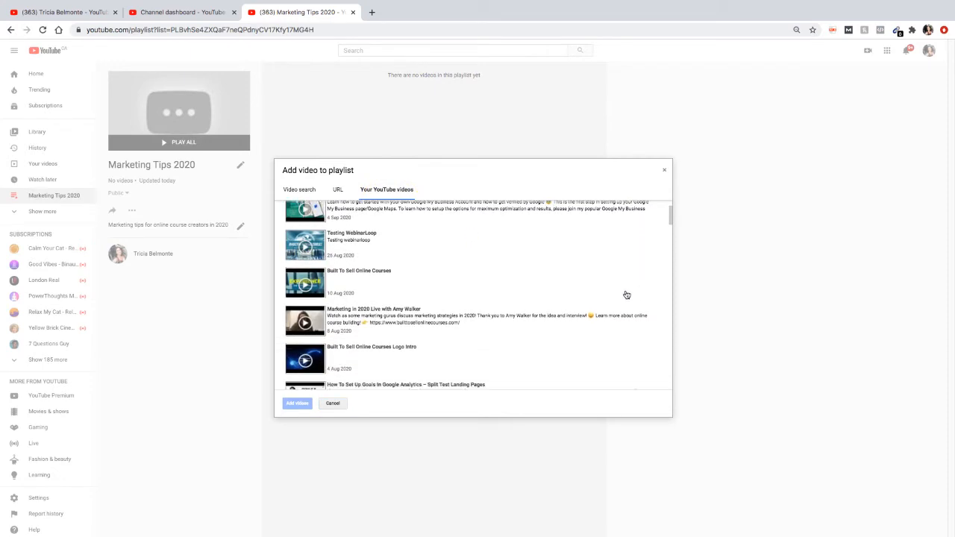
scroll(627, 295, "down", 1)
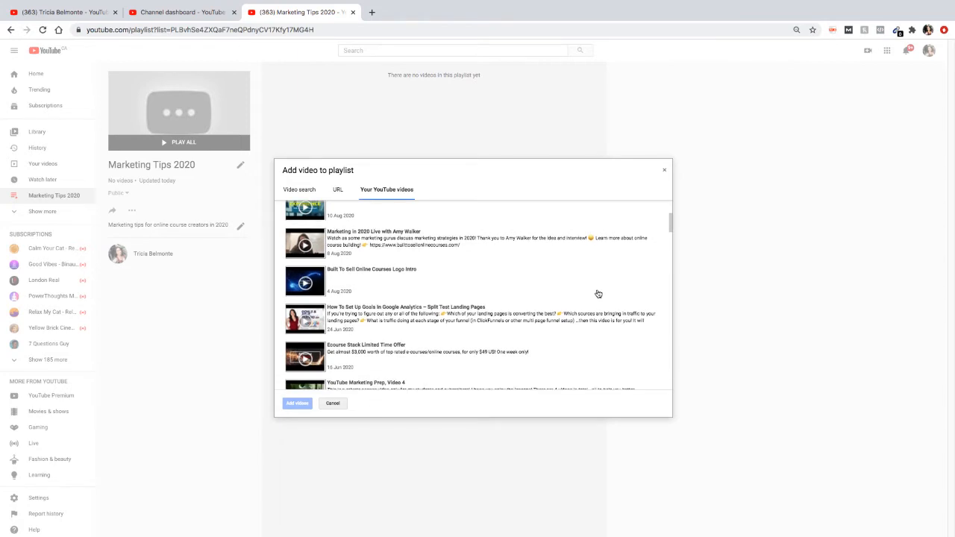
scroll(595, 287, "down", 5)
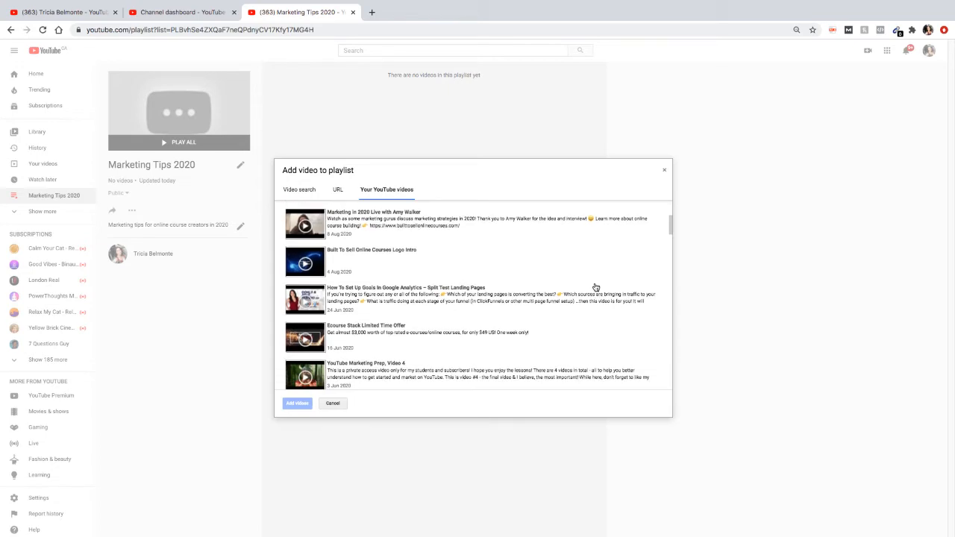
scroll(593, 298, "down", 5)
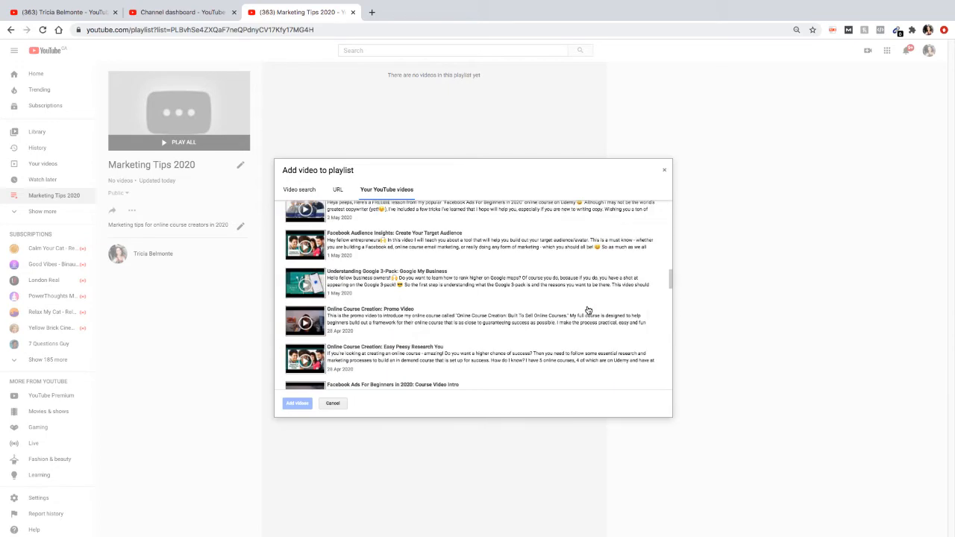
scroll(560, 345, "down", 1)
scroll(560, 344, "down", 1)
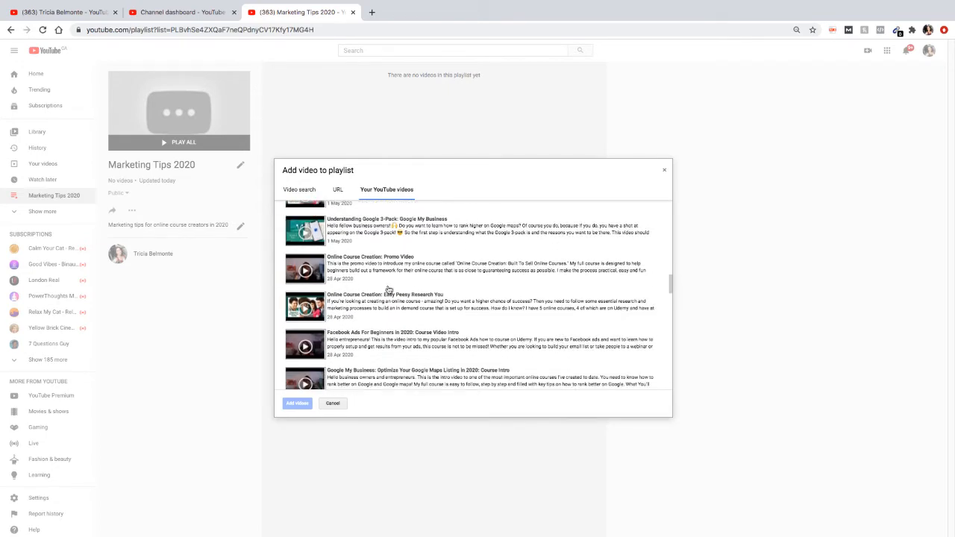
left_click(300, 267)
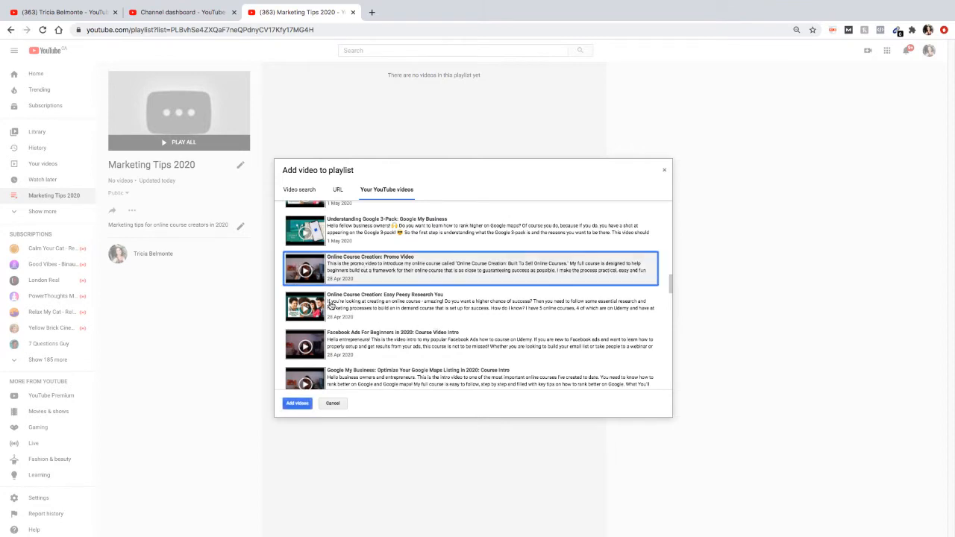
left_click(367, 306)
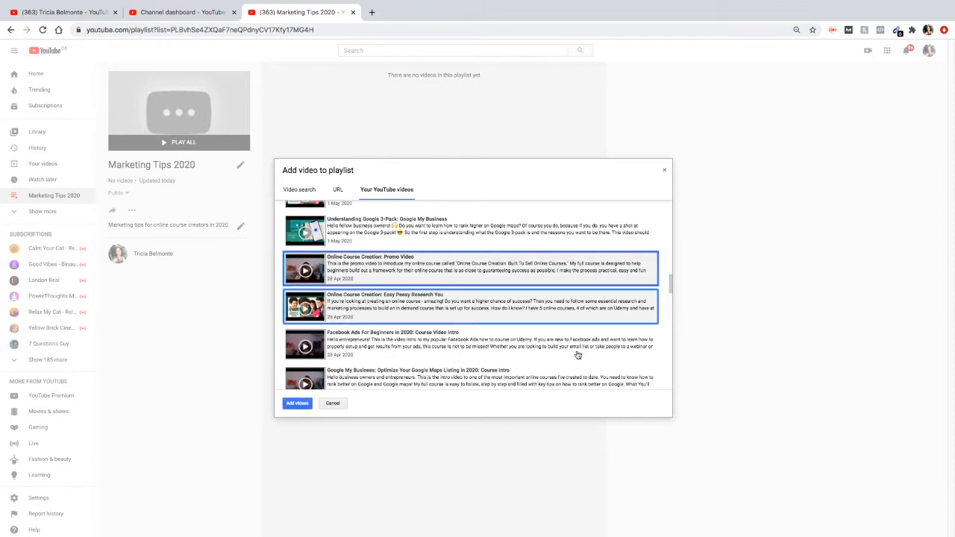
scroll(568, 351, "down", 1)
scroll(568, 351, "down", 1)
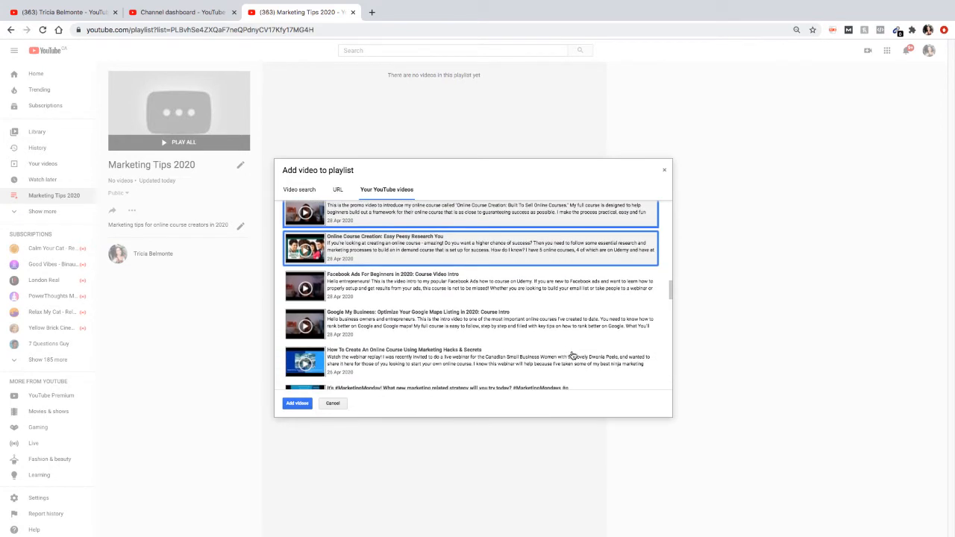
scroll(569, 351, "down", 1)
left_click(390, 277)
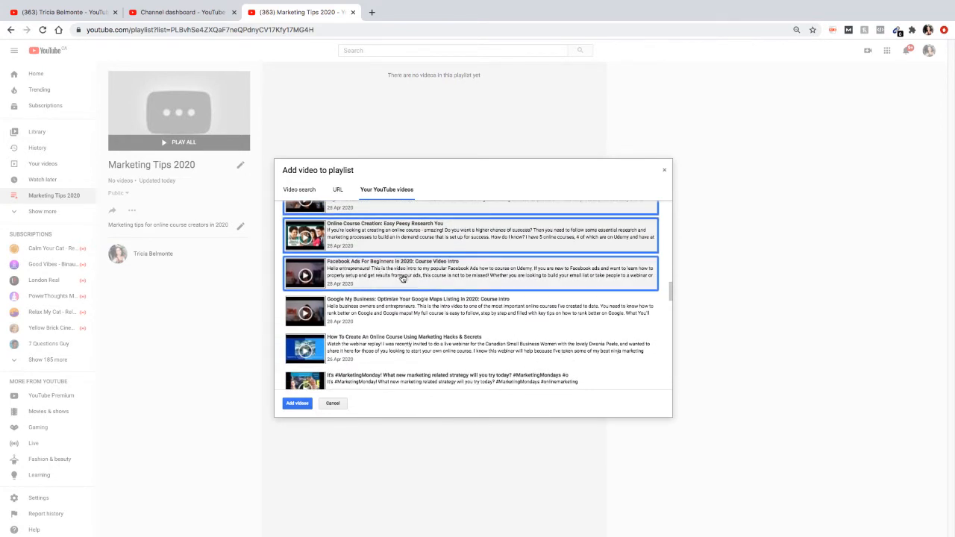
Look through the rest of the channel's videos and add the three selected ones to the Marketing Tips 2020 playlist
scroll(534, 317, "down", 1)
scroll(547, 319, "down", 3)
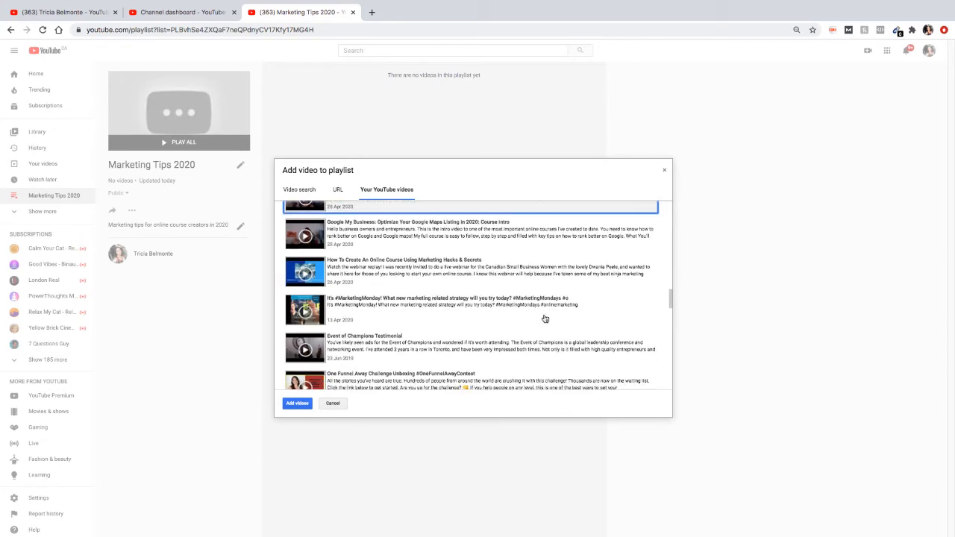
scroll(485, 326, "down", 5)
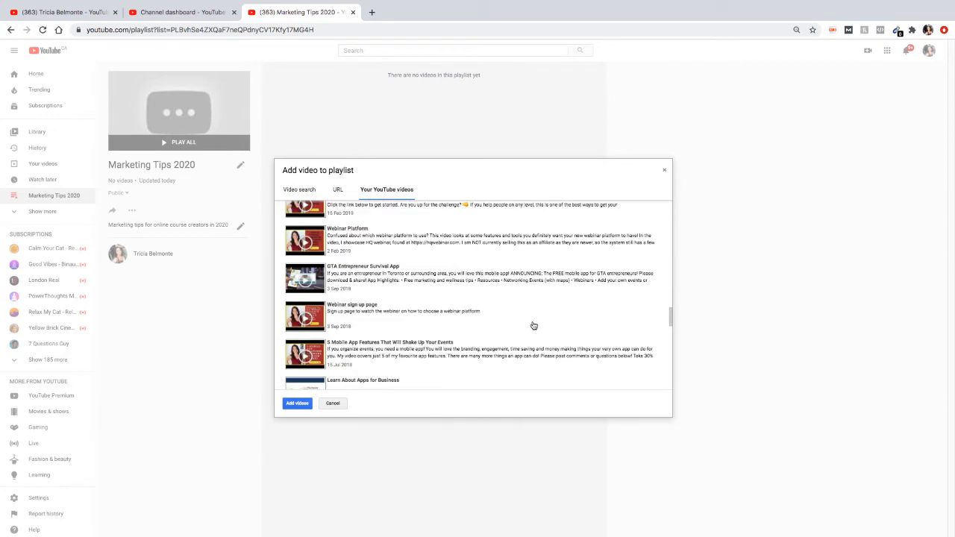
scroll(492, 324, "down", 8)
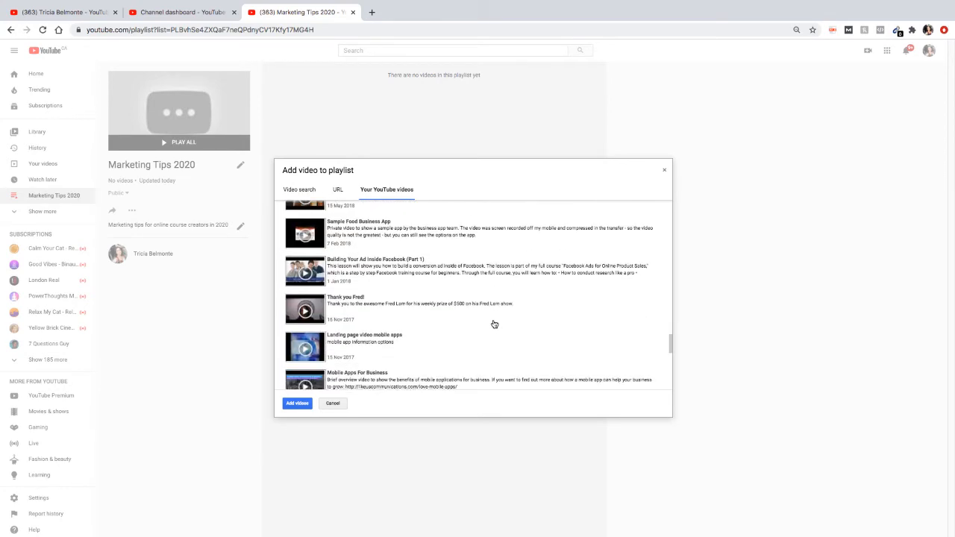
scroll(490, 324, "down", 10)
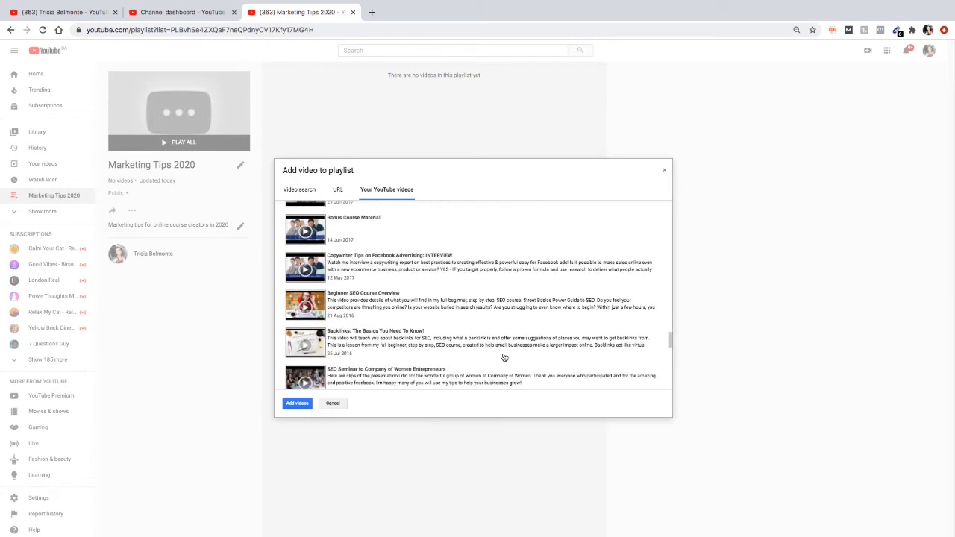
left_click(292, 407)
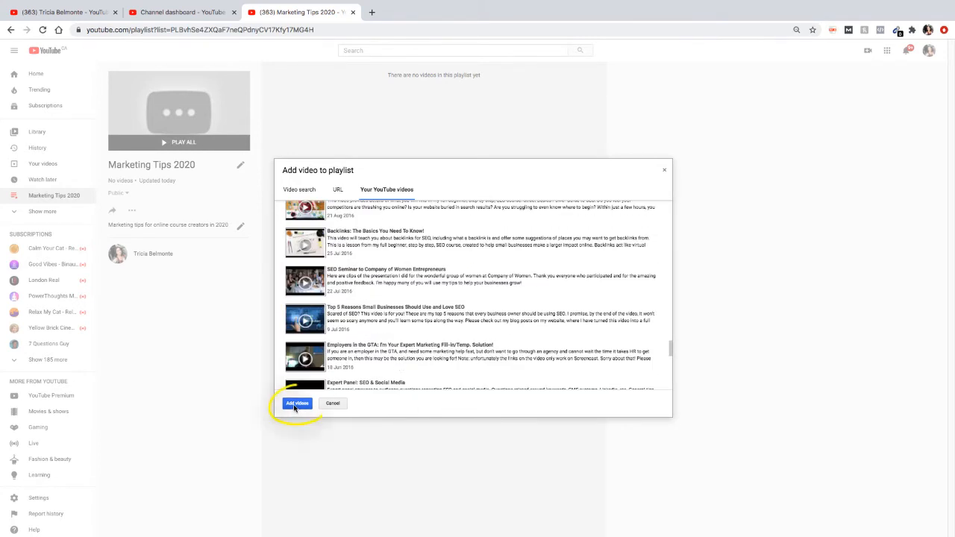
scroll(512, 364, "down", 4)
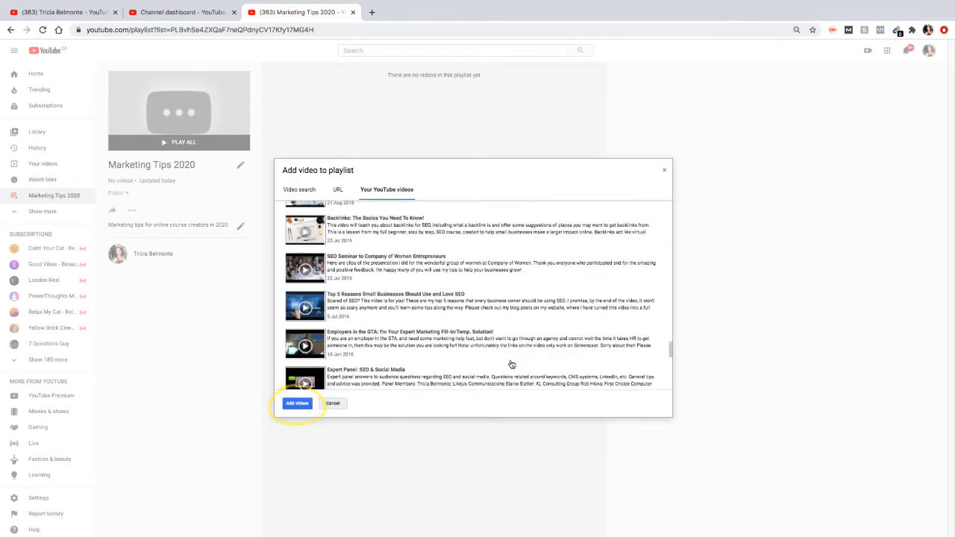
scroll(512, 365, "down", 3)
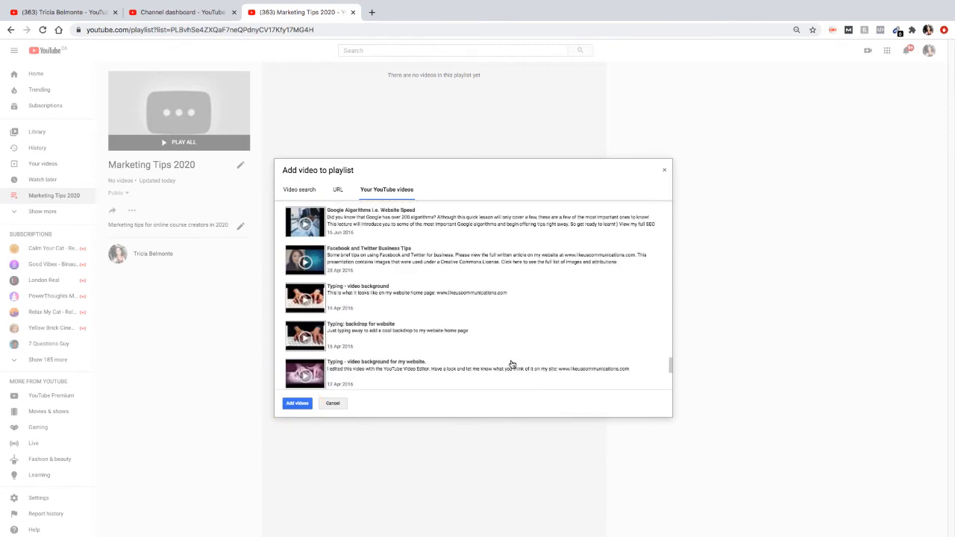
scroll(512, 365, "up", 4)
scroll(514, 364, "up", 2)
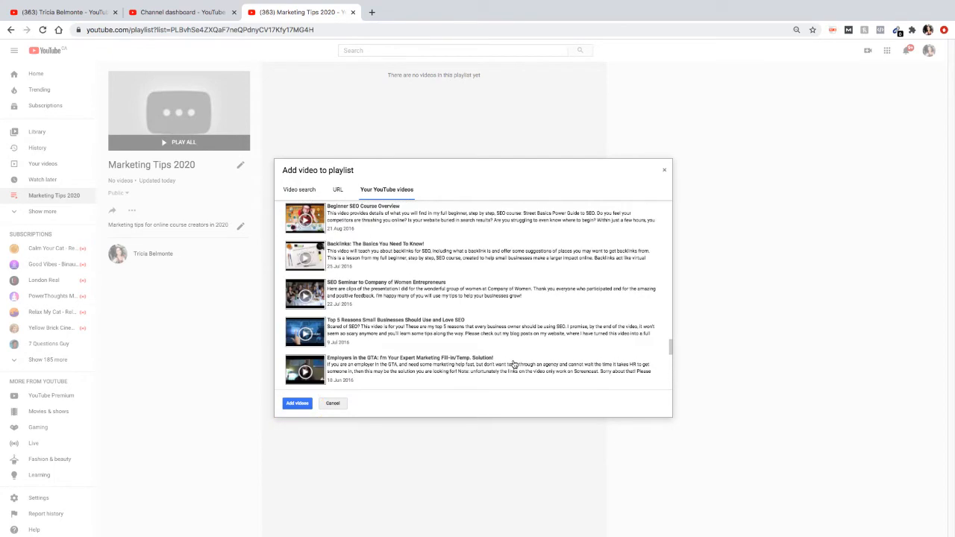
scroll(514, 365, "up", 1)
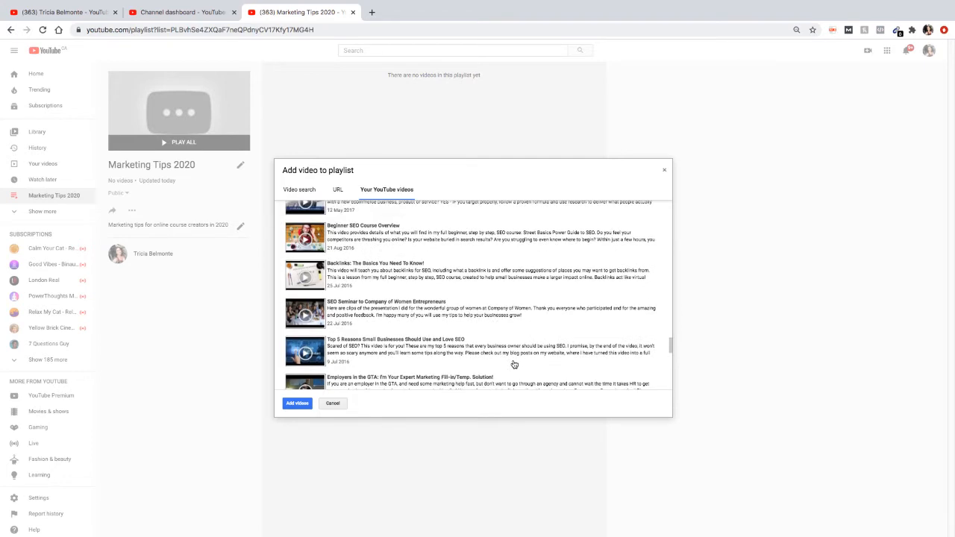
left_click(296, 403)
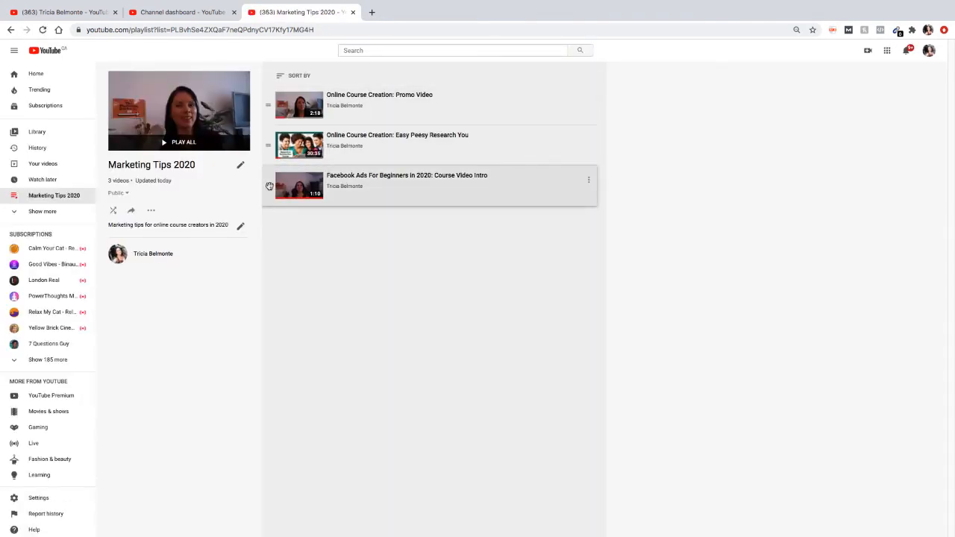
Reorder the playlist so the Facebook Ads intro comes first, followed by the promo video and then "Online Course Creation: Easy Peesy Research You"
left_click_drag(267, 185, 261, 104)
left_click_drag(267, 144, 267, 186)
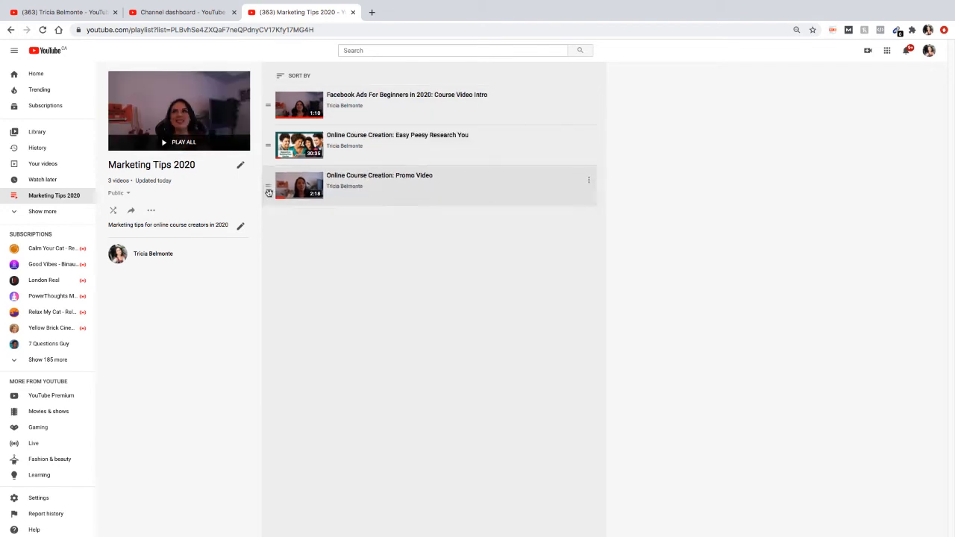
left_click_drag(261, 139, 268, 186)
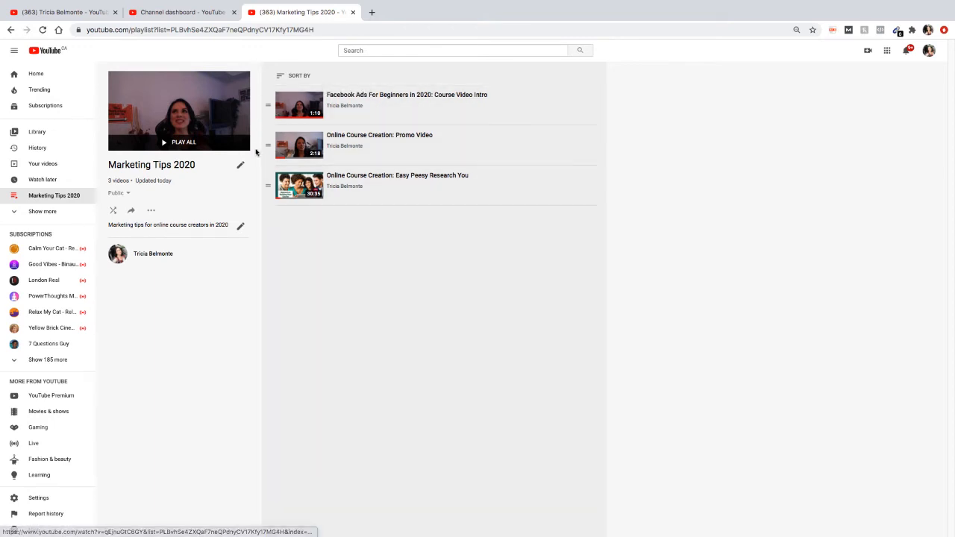
Sort the Marketing Tips 2020 playlist's videos by Date published (newest)
left_click(282, 77)
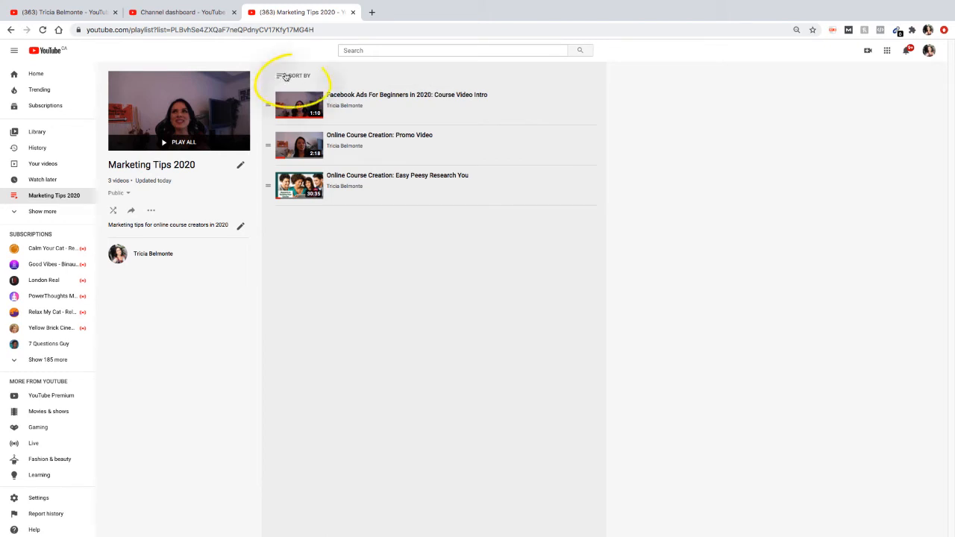
left_click(298, 78)
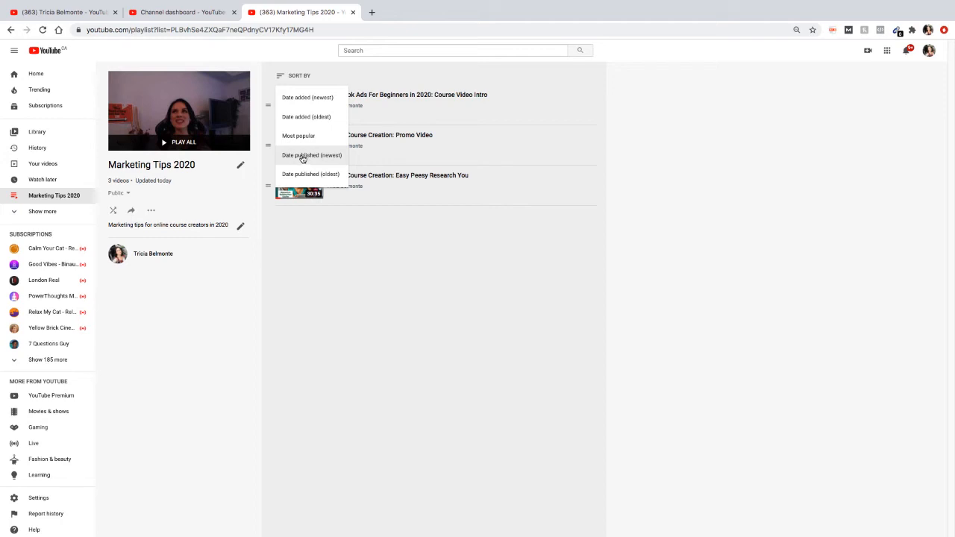
left_click(302, 157)
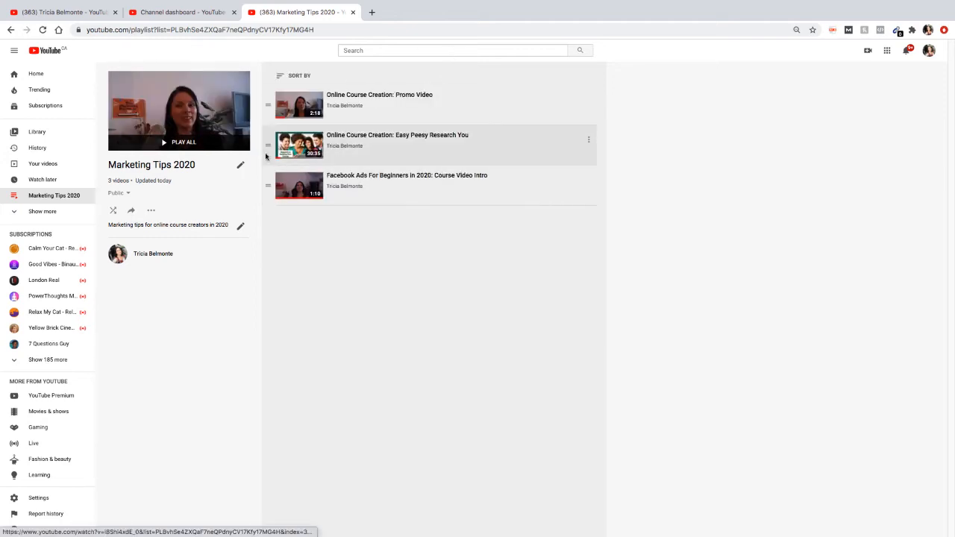
mouse_move(264, 187)
left_mouse_down()
mouse_move(266, 158)
mouse_move(271, 185)
left_mouse_up()
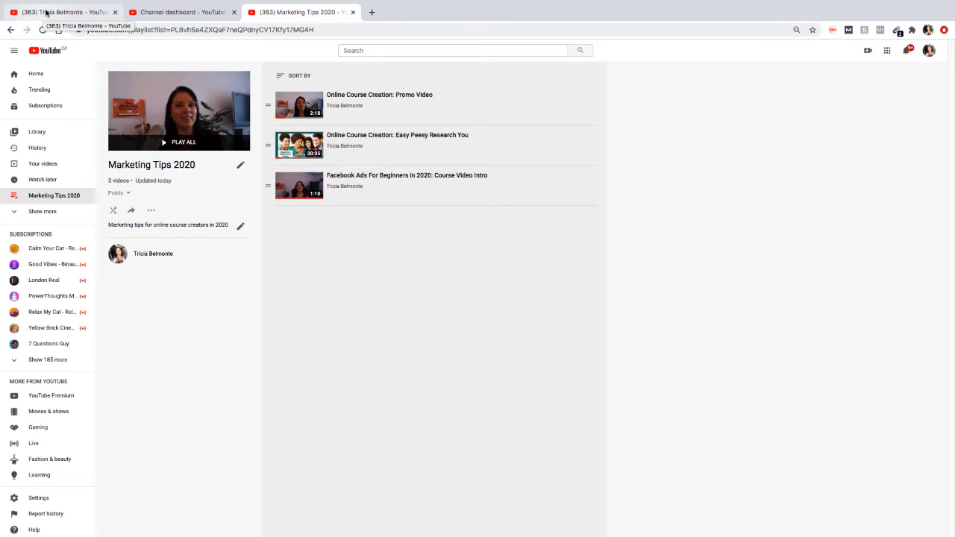
Return to the channel's home page and open it for customisation to reach the end of its section list
left_click(46, 12)
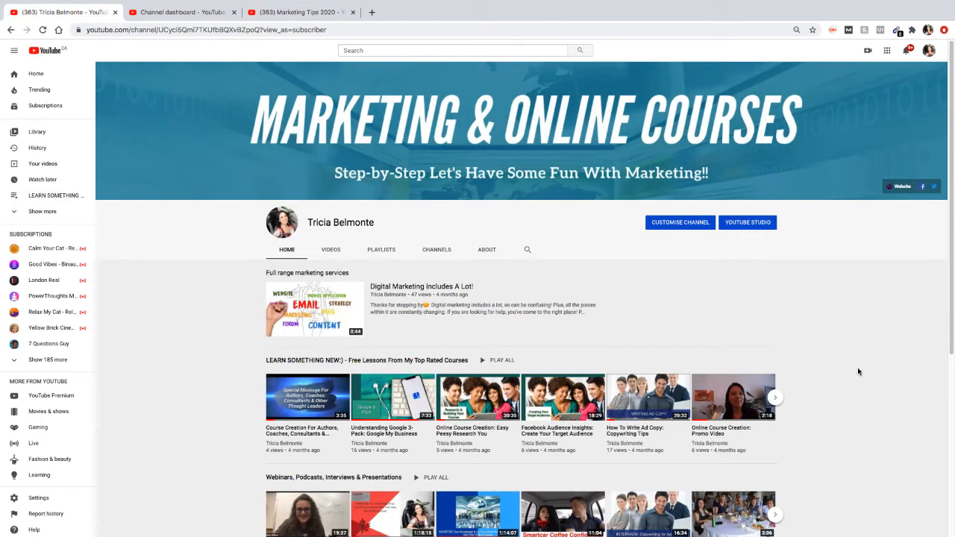
left_click(673, 227)
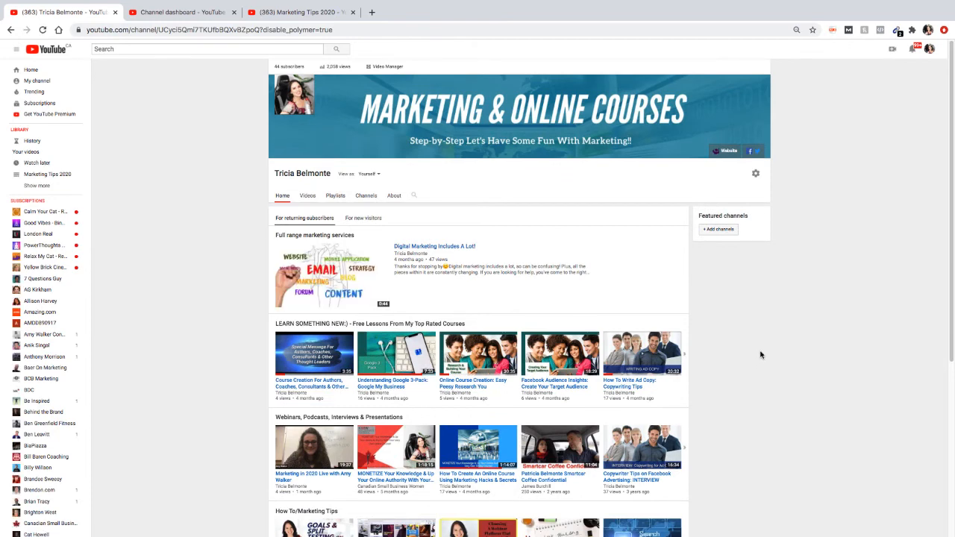
scroll(761, 355, "down", 2)
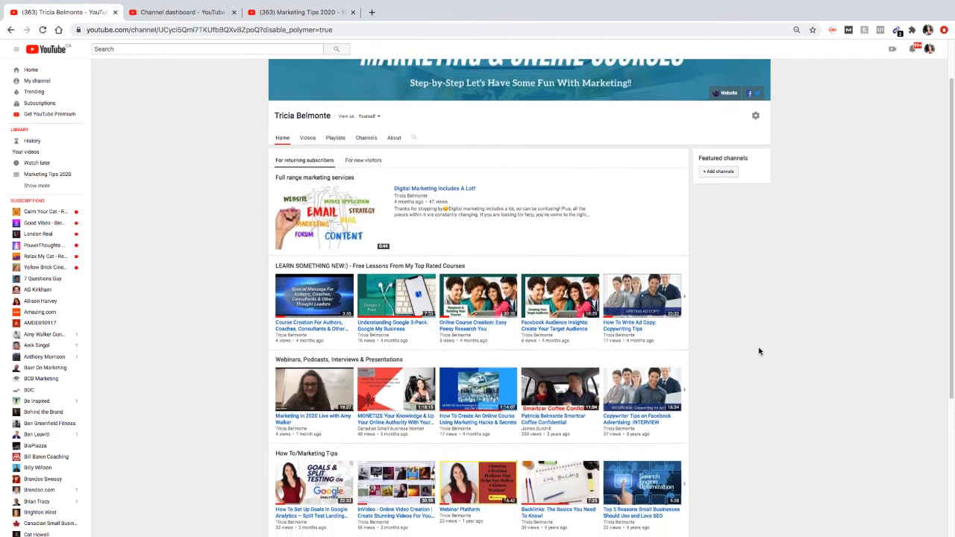
scroll(759, 351, "down", 5)
scroll(758, 345, "down", 1)
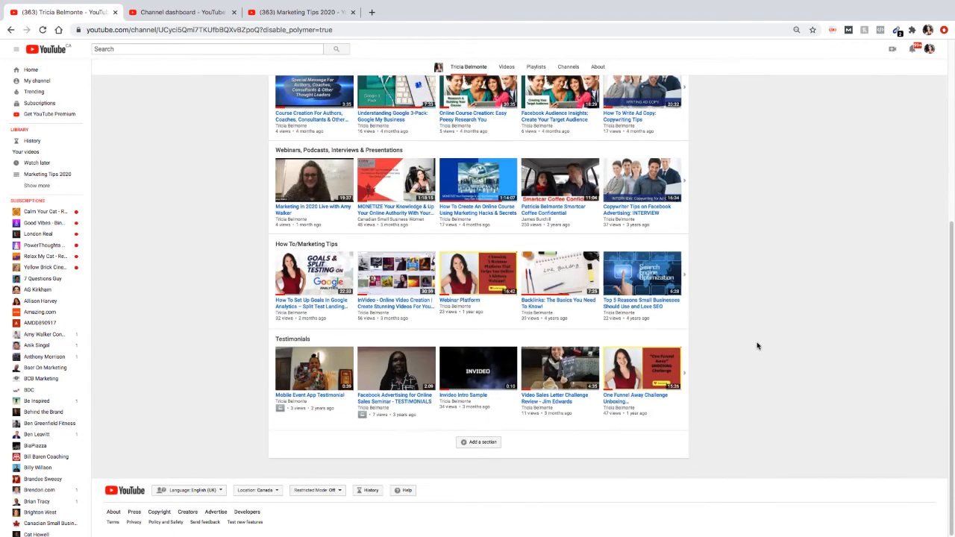
Add a new section to the channel home page with Single playlist as its content
left_click(478, 443)
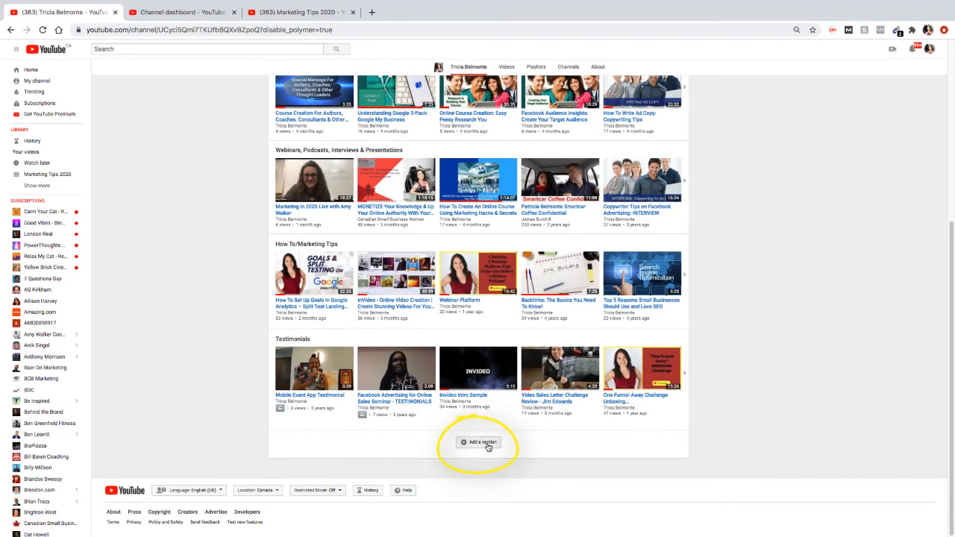
left_click(488, 446)
scroll(452, 492, "down", 1)
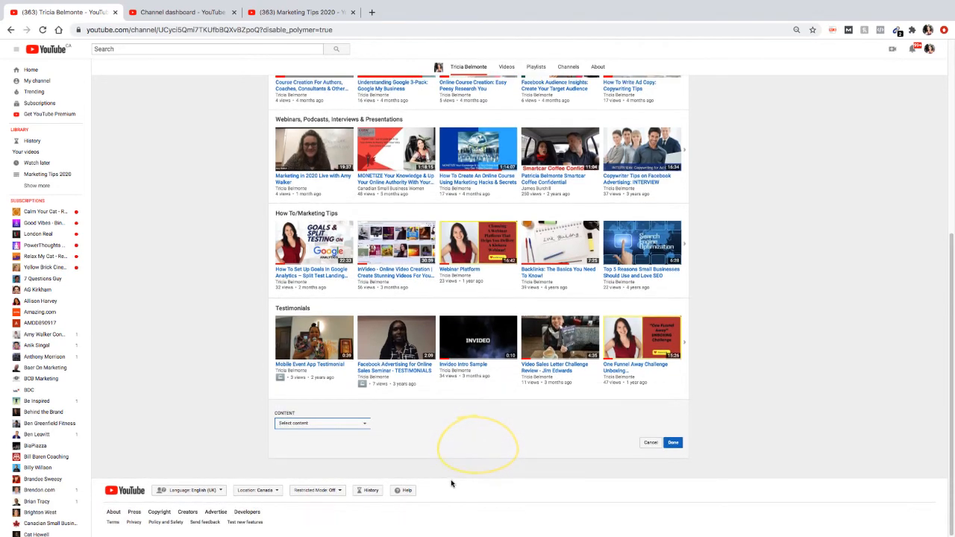
left_click(319, 423)
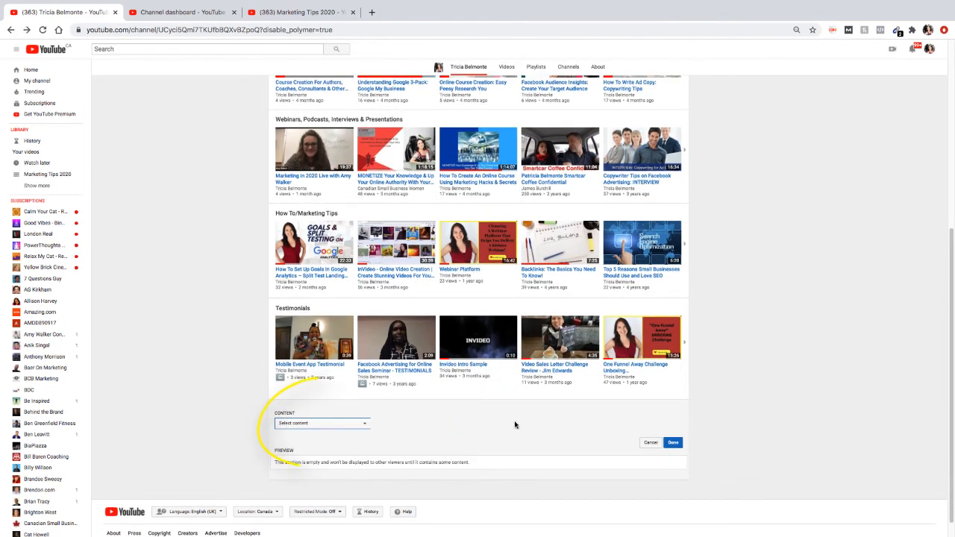
left_click(311, 424)
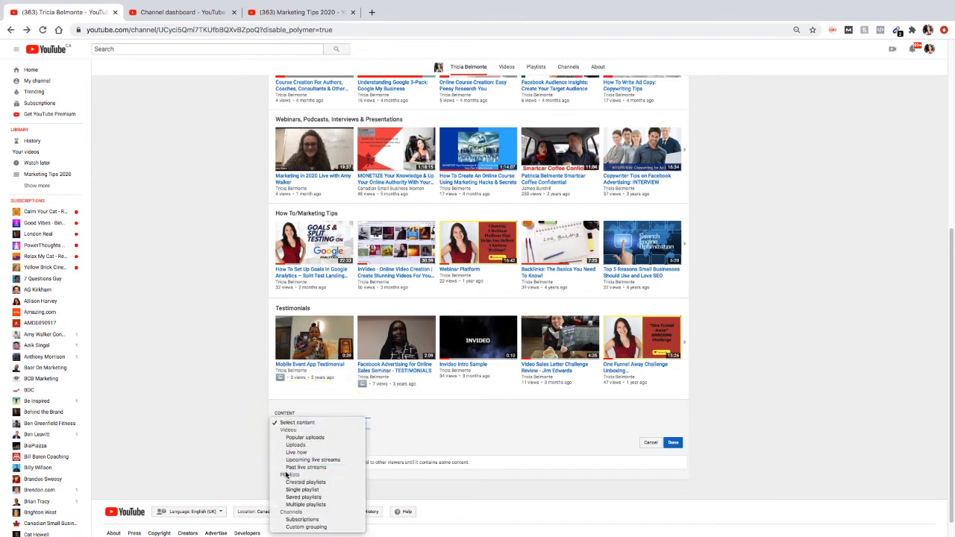
left_click(324, 490)
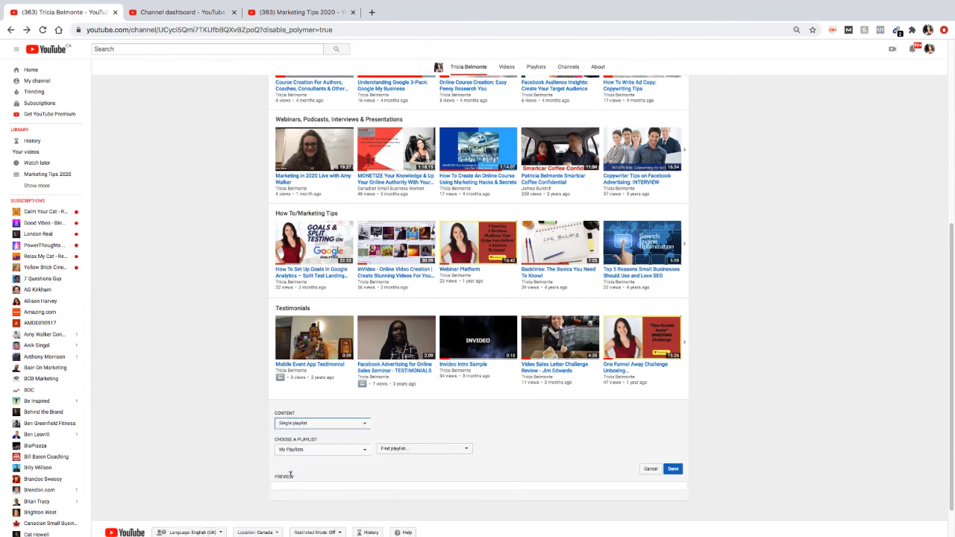
Choose Marketing Tips 2020 from My Playlists for the new section and save the section
scroll(426, 457, "down", 1)
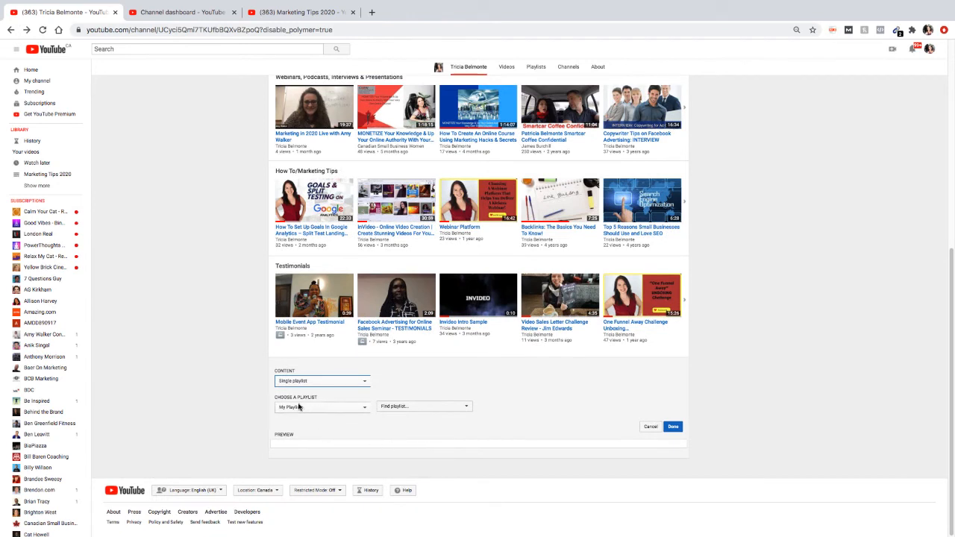
left_click(288, 410)
left_click(333, 411)
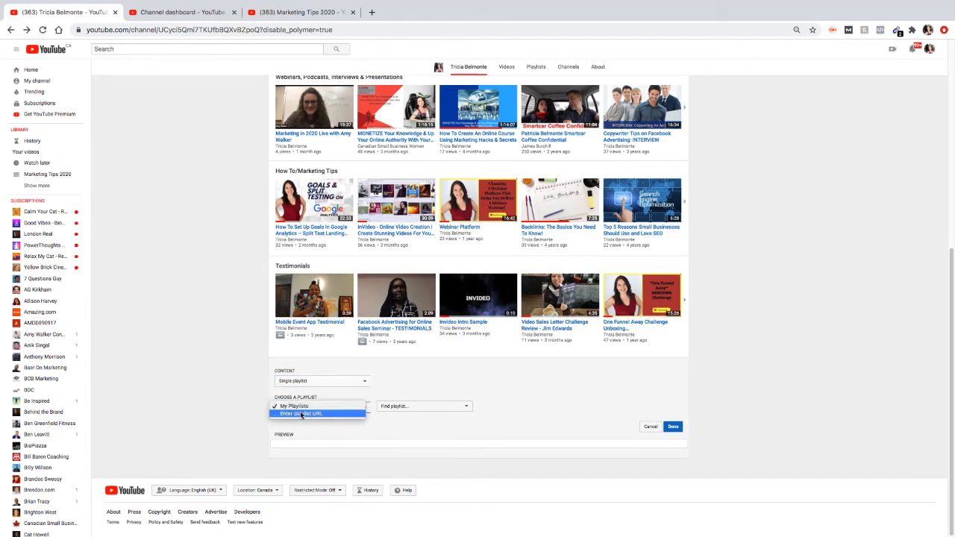
left_click(297, 408)
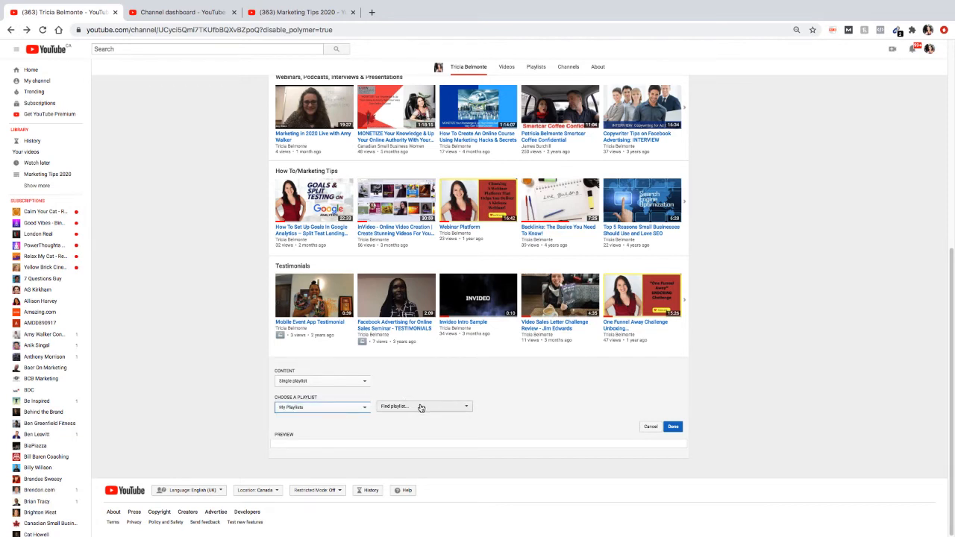
left_click(424, 407)
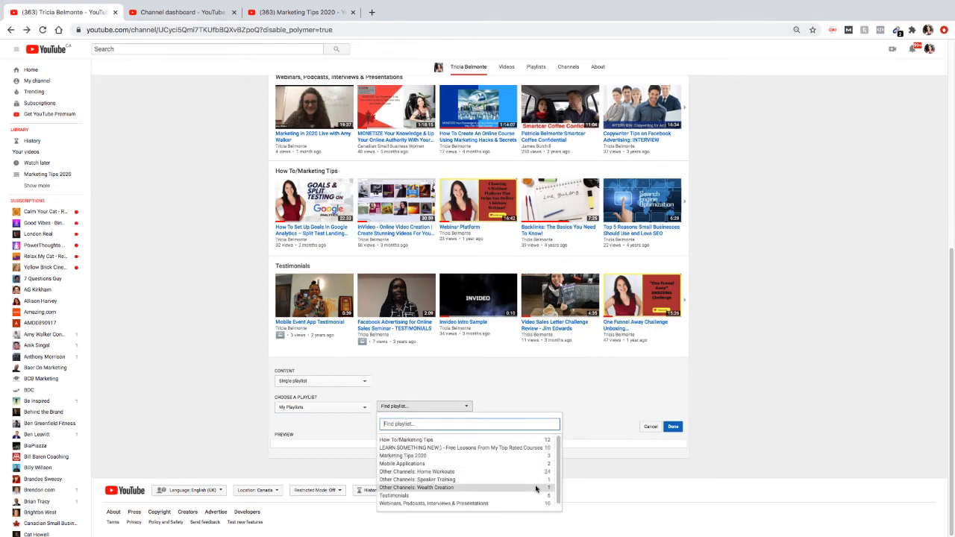
left_click(424, 456)
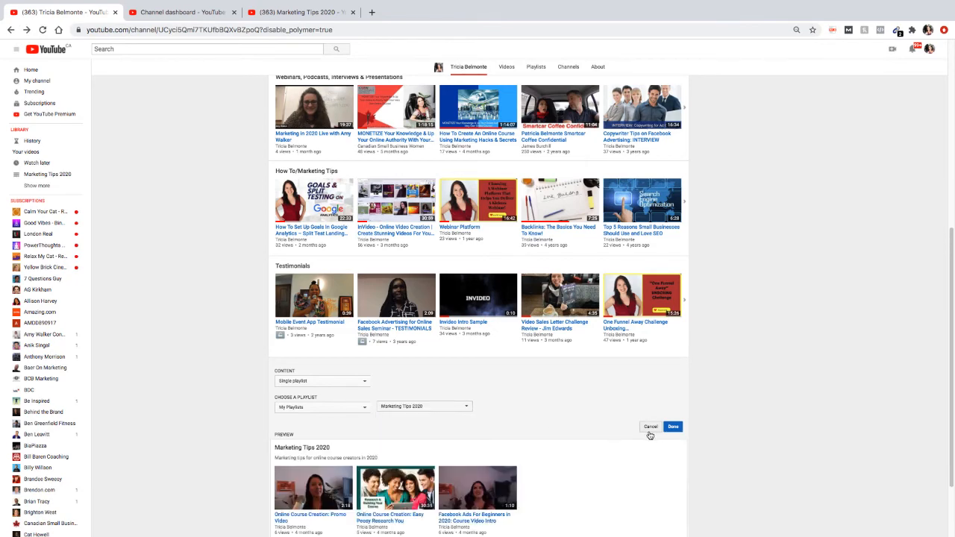
scroll(582, 413, "down", 1)
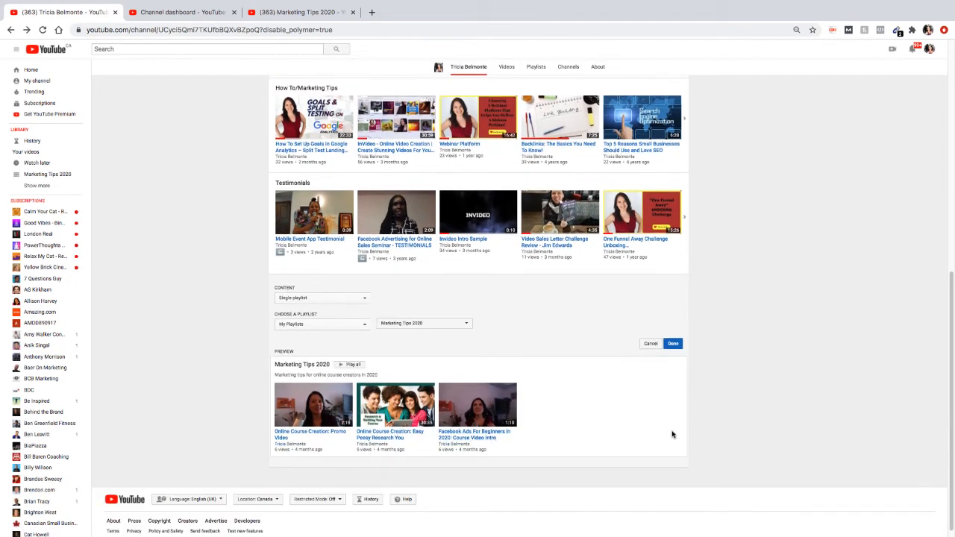
scroll(672, 434, "down", 1)
left_click(673, 336)
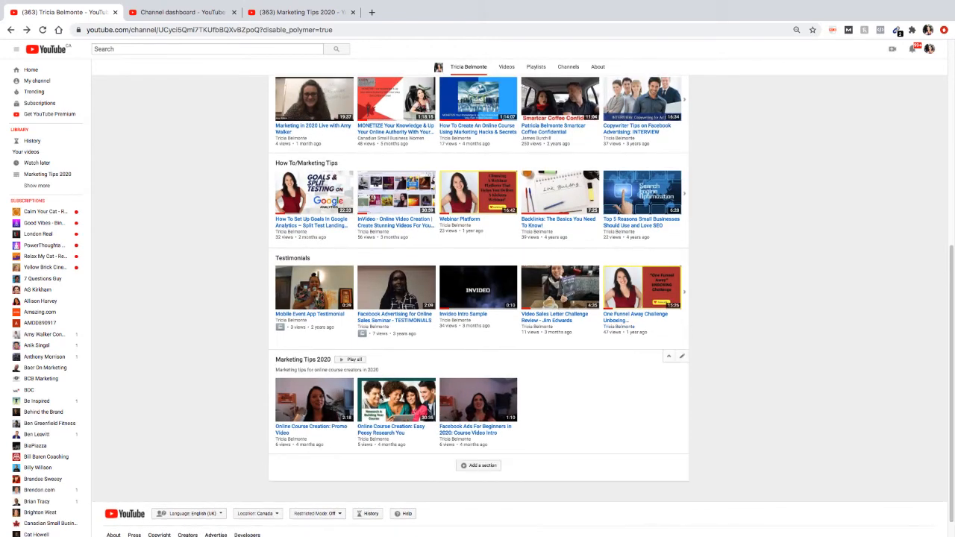
Move the Marketing Tips 2020 section up three places, directly above Webinars, Podcasts, Interviews & Presentations
scroll(618, 396, "down", 1)
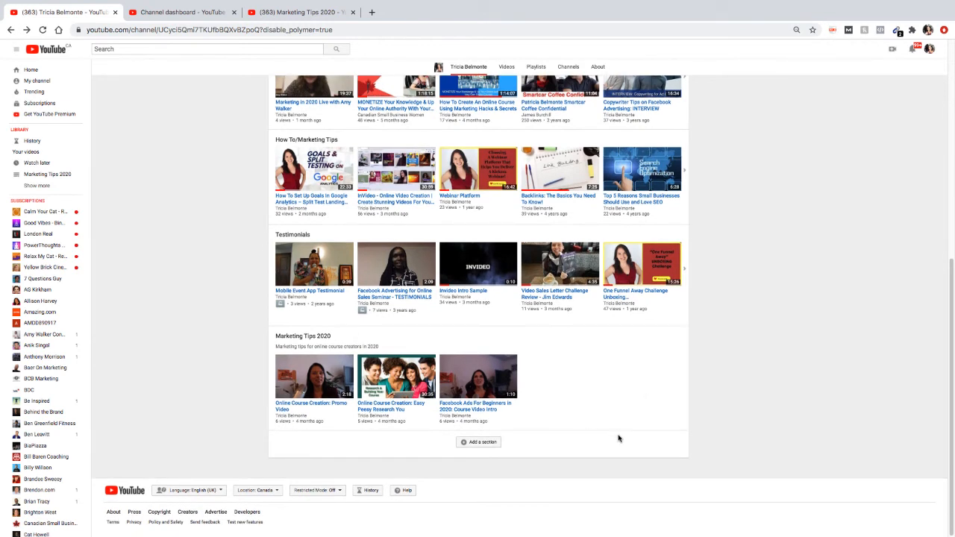
mouse_move(328, 236)
scroll(611, 394, "up", 1)
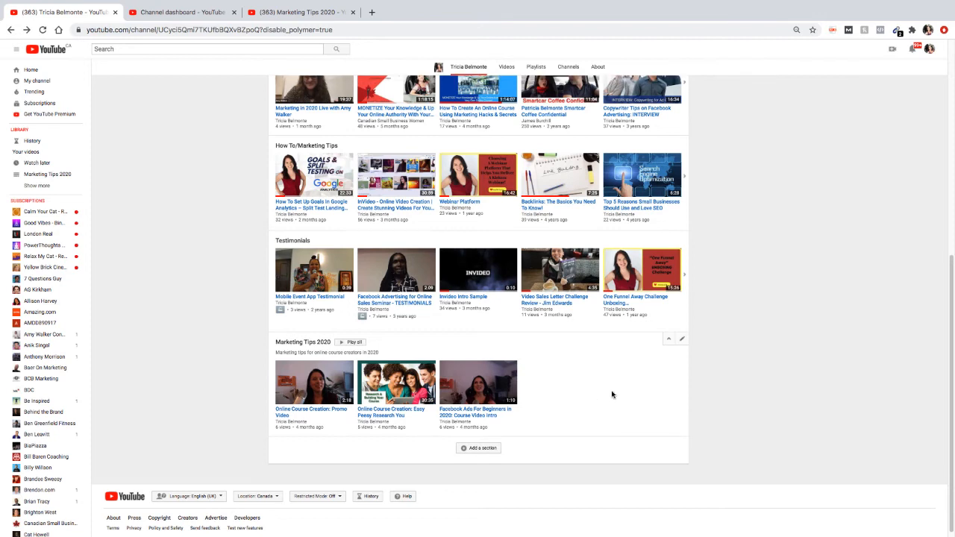
scroll(612, 394, "down", 1)
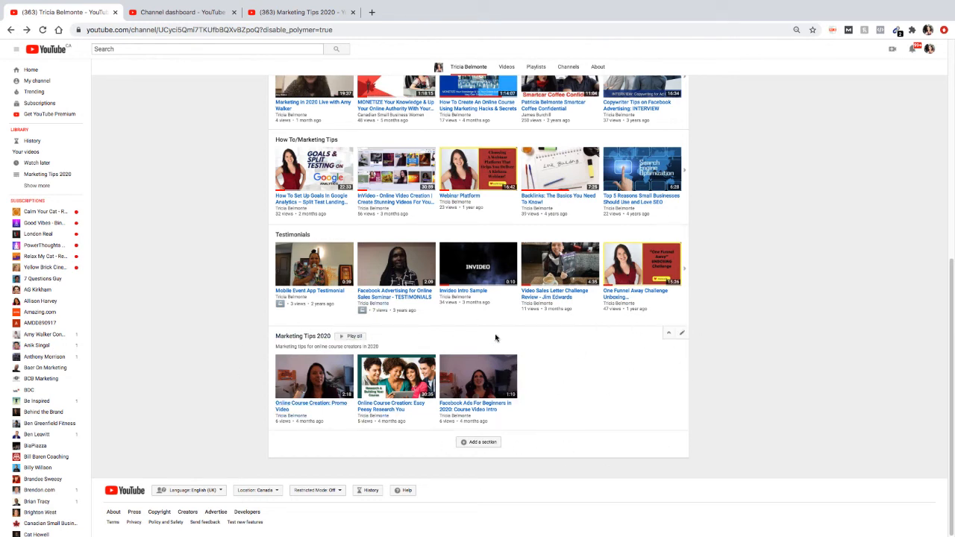
scroll(493, 183, "up", 1)
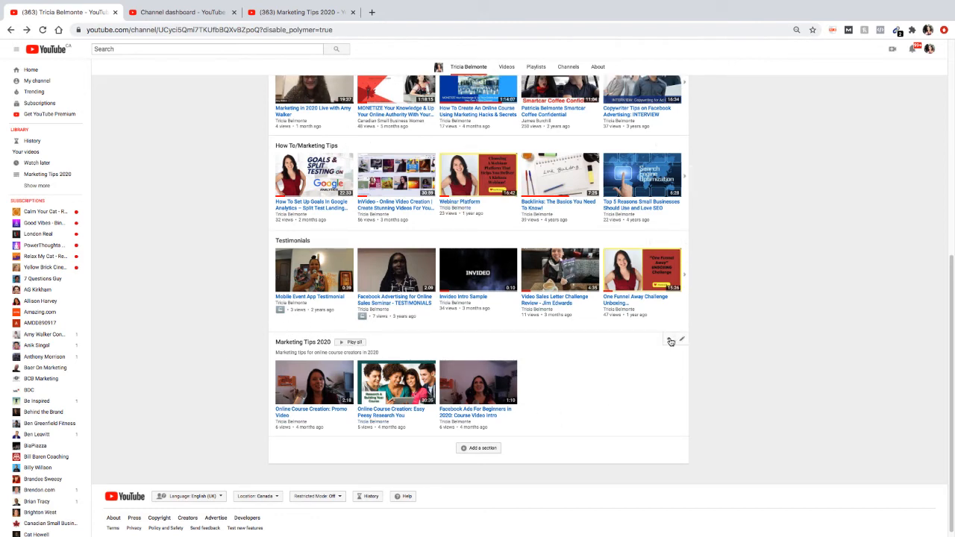
left_click(670, 341)
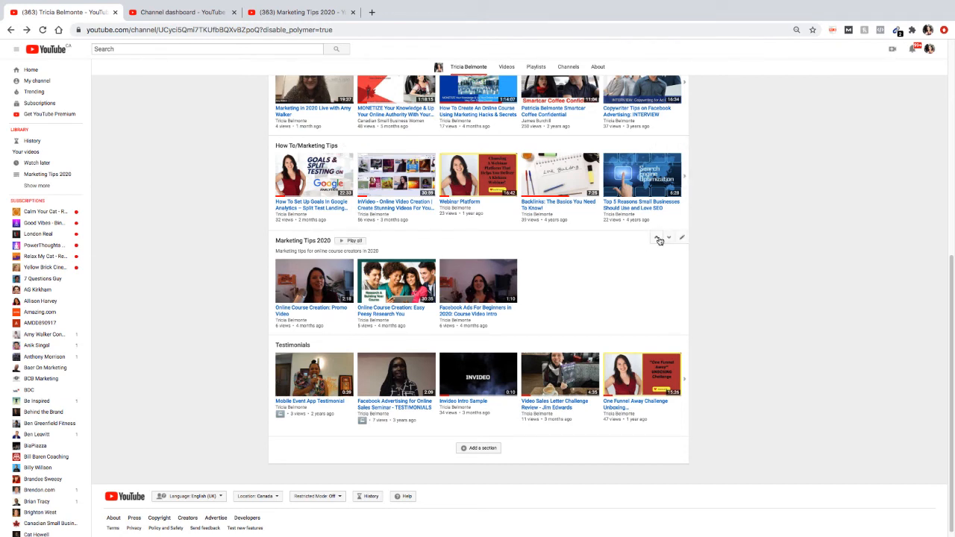
left_click(657, 240)
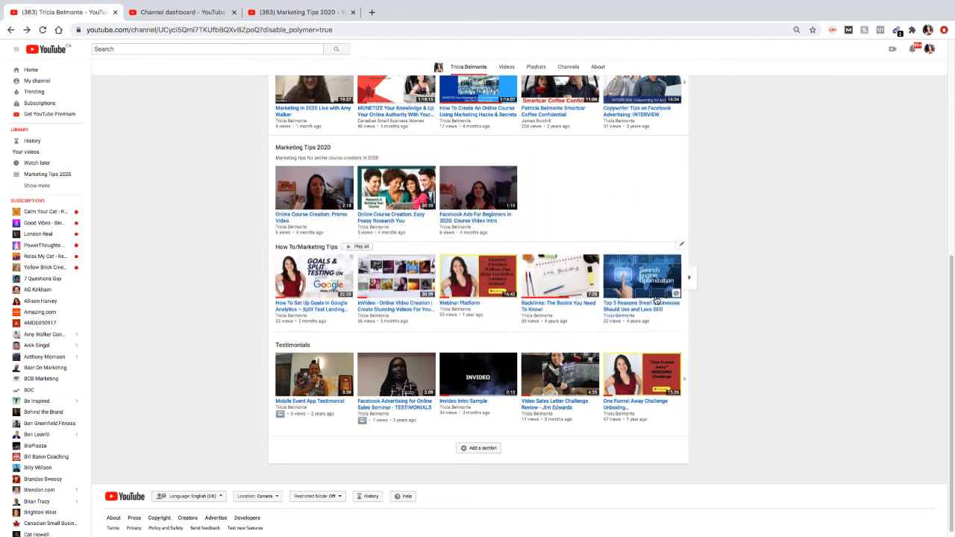
left_click(657, 147)
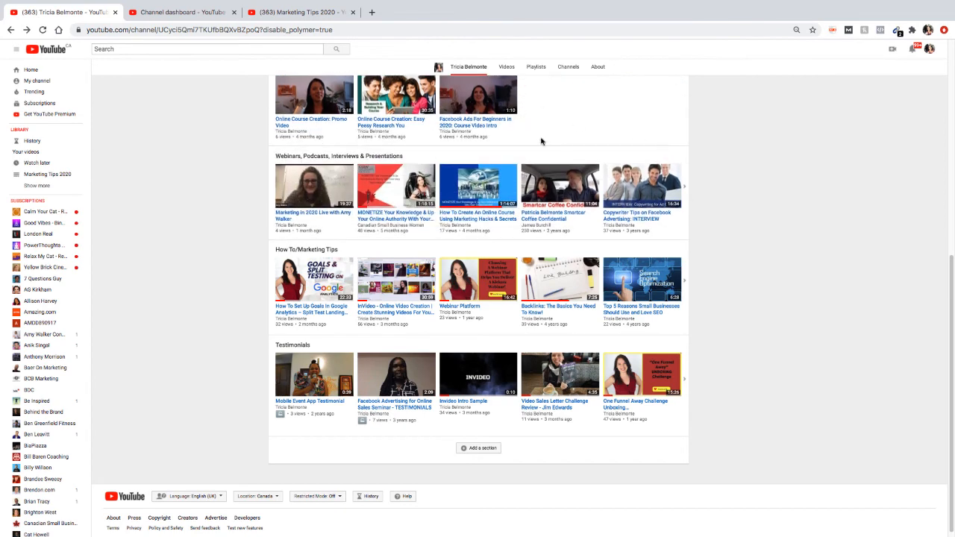
Review the editing options of the Marketing Tips 2020 section and leave them without making changes
scroll(597, 149, "up", 1)
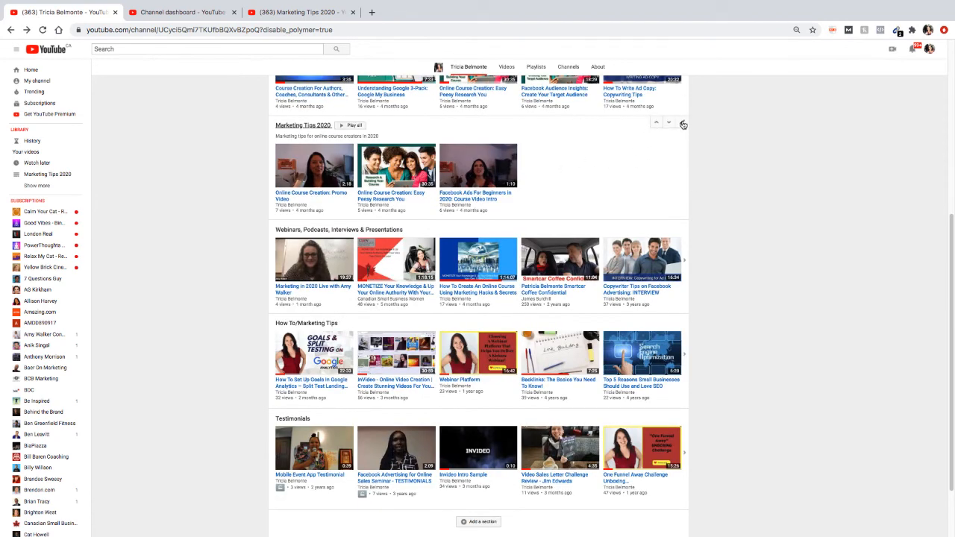
left_click(683, 125)
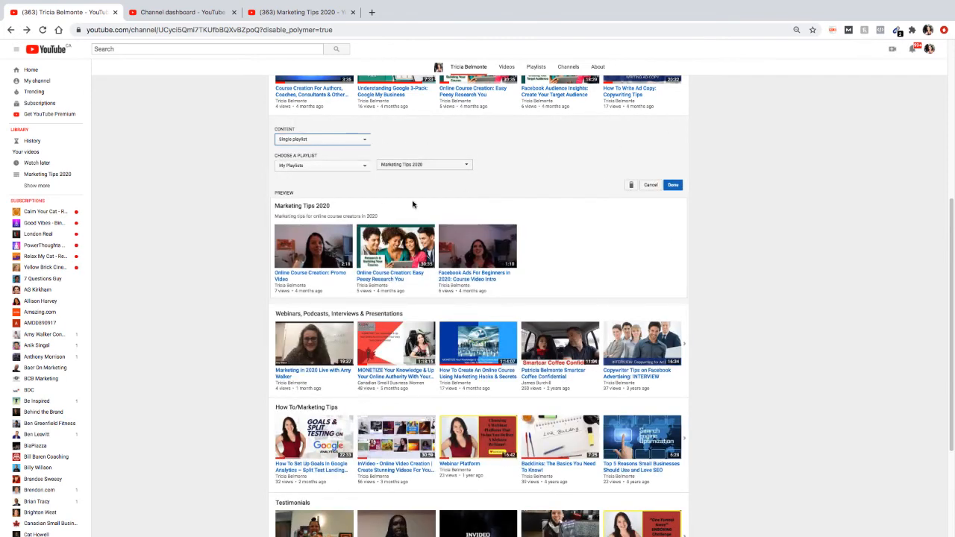
left_click(652, 185)
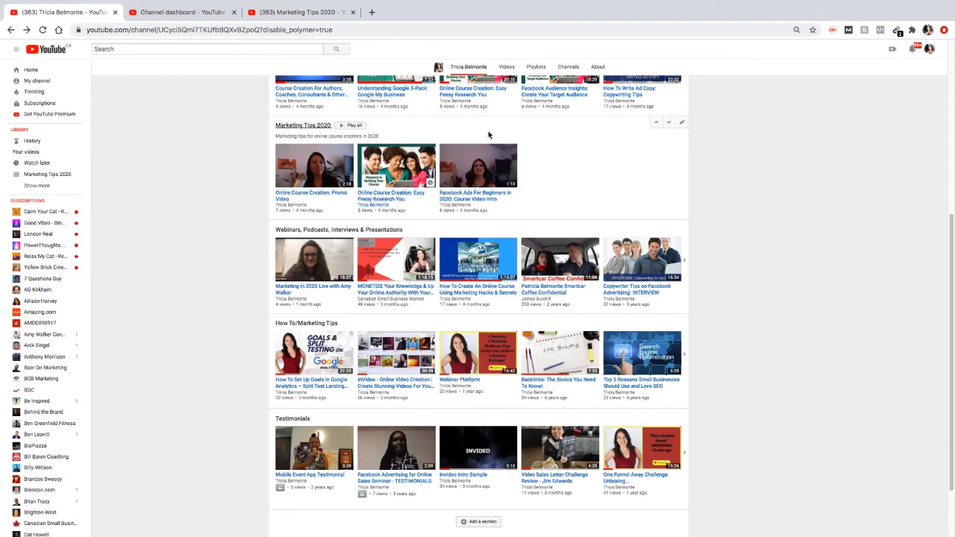
left_click(683, 124)
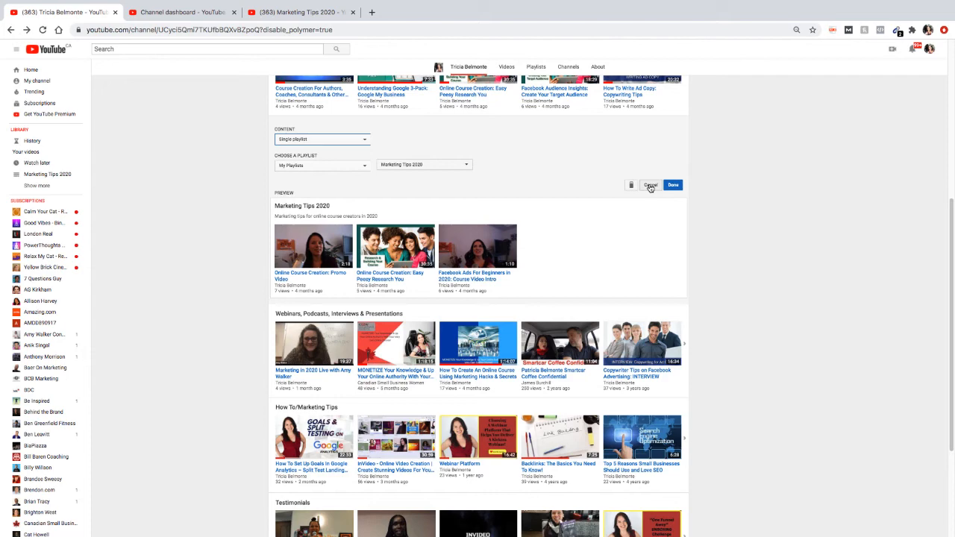
left_click(650, 186)
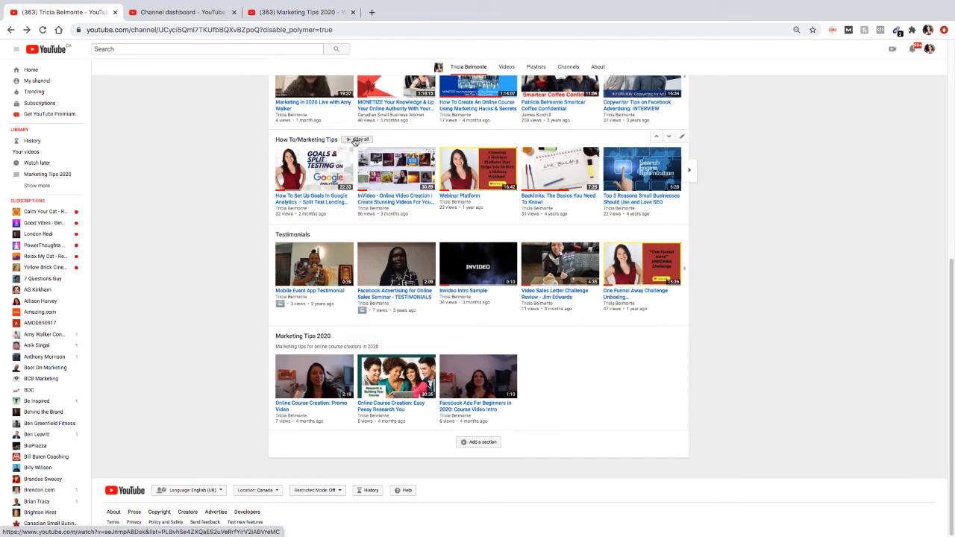
Play all videos of the How To/Marketing Tips section
left_click(360, 140)
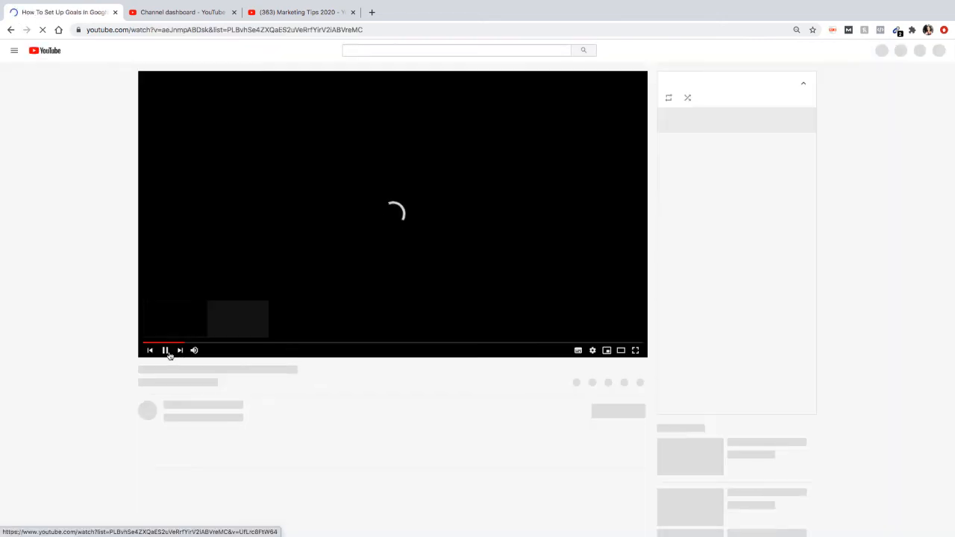
Pause the video and examine the list of videos queued in the How To/Marketing Tips playlist
left_click(167, 354)
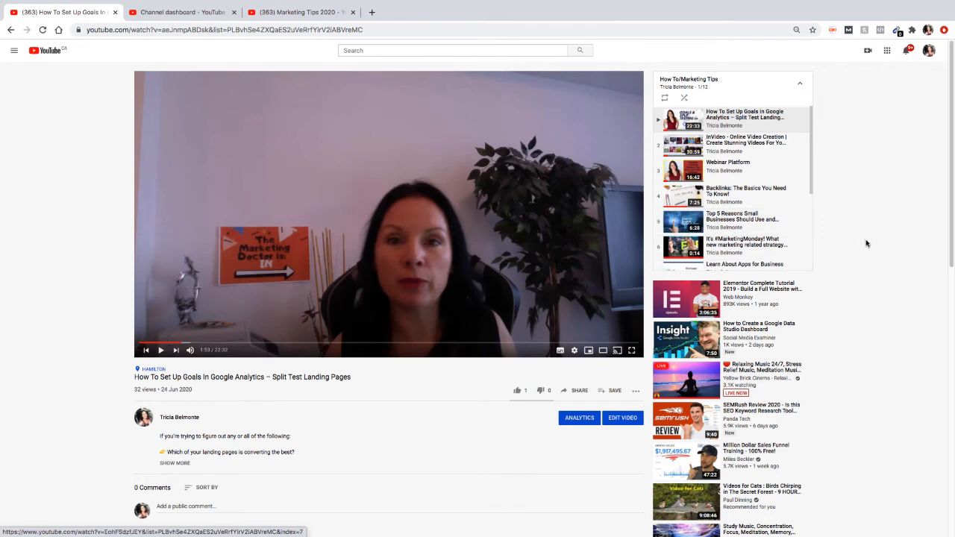
scroll(776, 216, "down", 2)
scroll(774, 204, "down", 1)
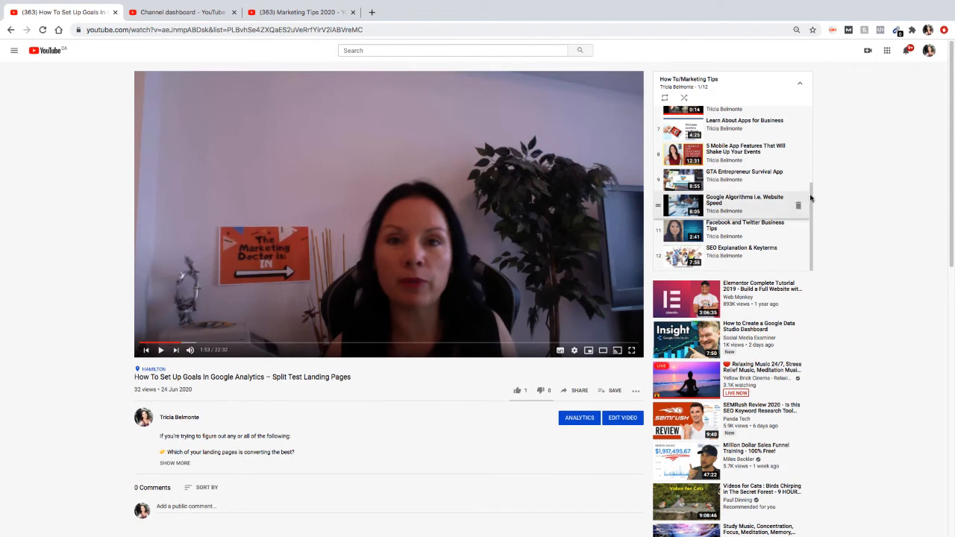
left_click_drag(811, 196, 811, 94)
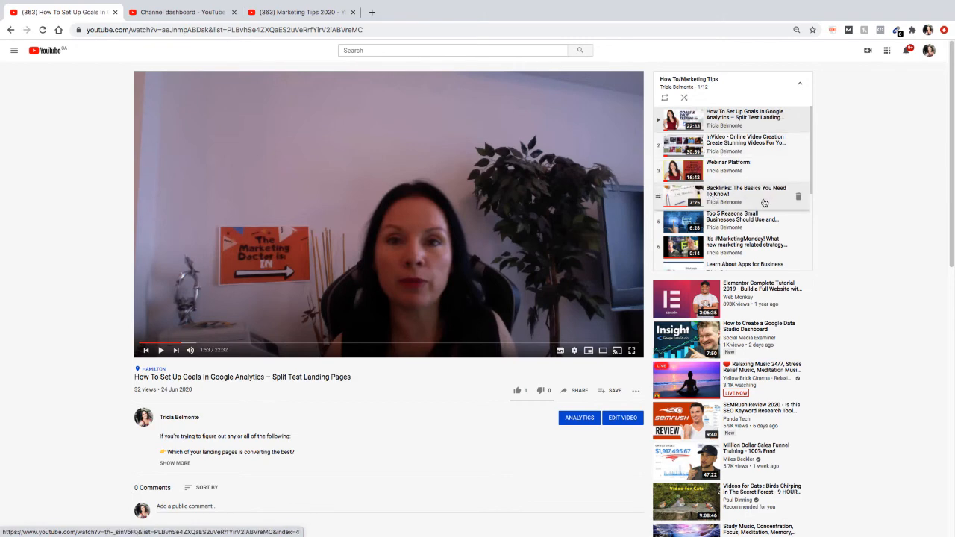
scroll(753, 248, "down", 5)
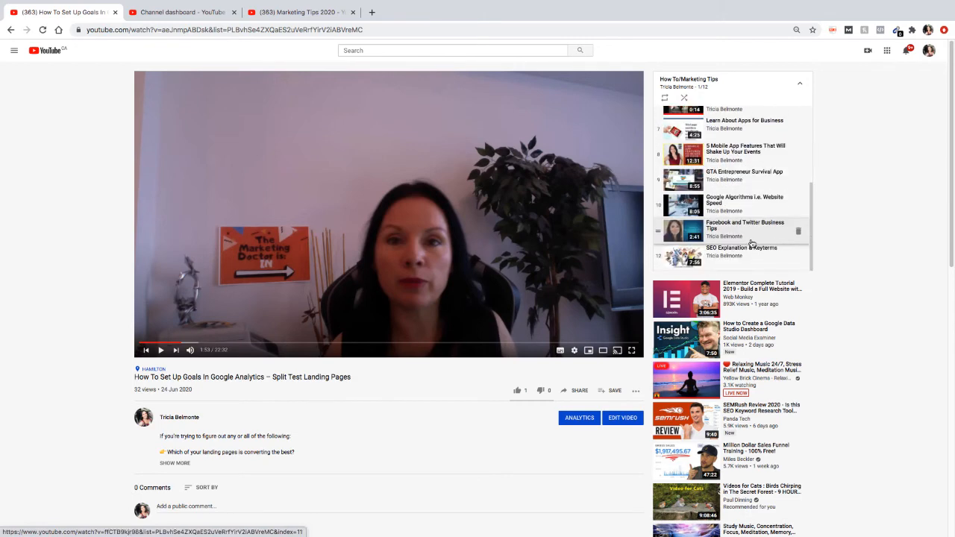
scroll(863, 210, "up", 3)
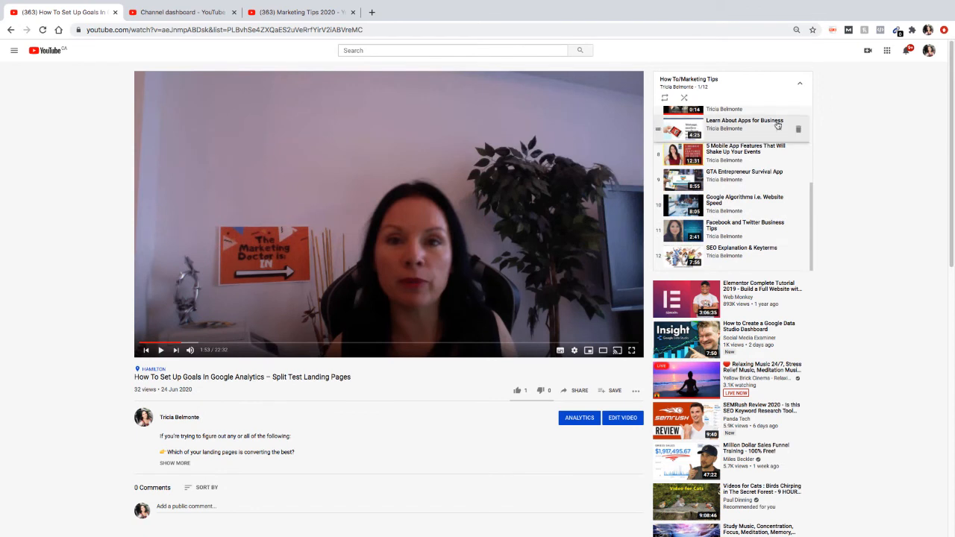
scroll(707, 197, "up", 3)
scroll(707, 198, "up", 2)
scroll(716, 158, "down", 2)
scroll(784, 183, "down", 3)
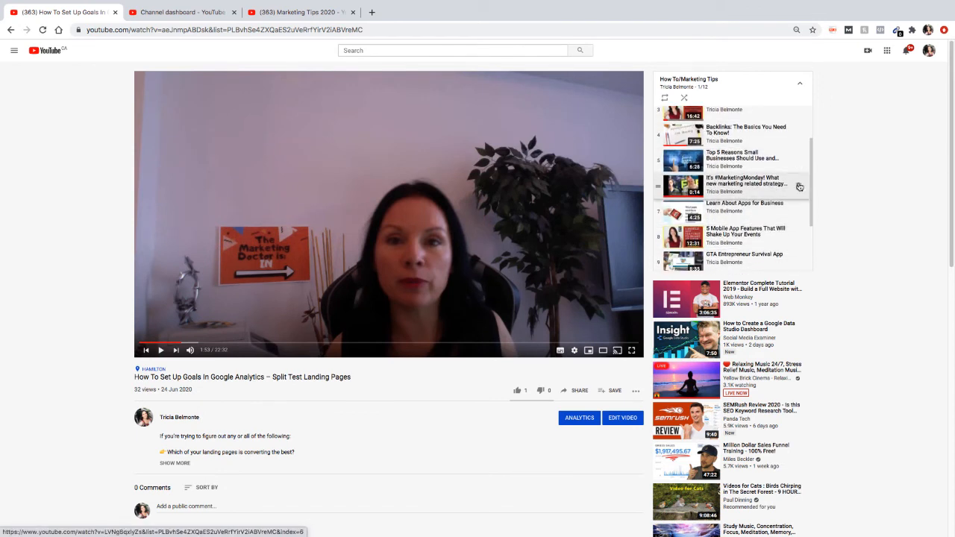
scroll(773, 177, "up", 5)
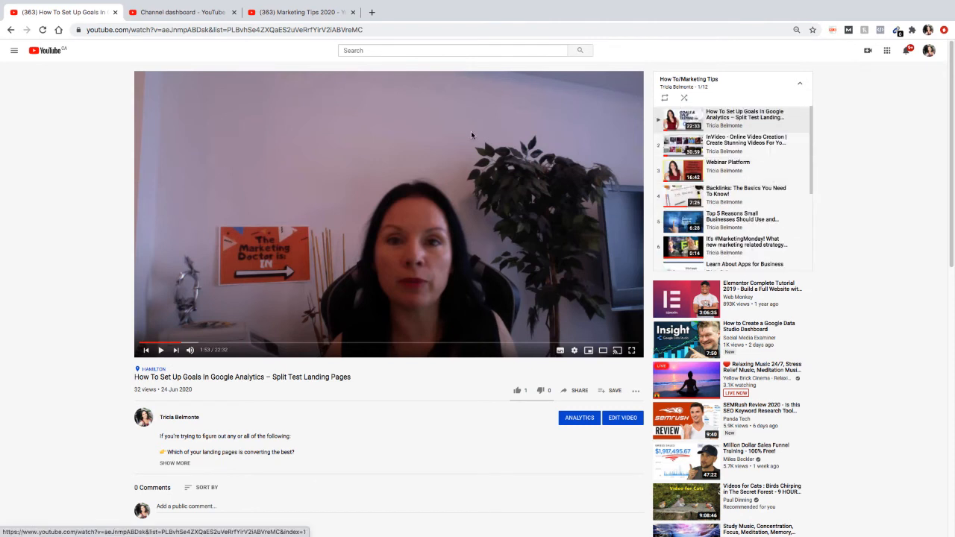
Copy the web address of the How To/Marketing Tips playlist, including its opening video, for sharing
left_click(185, 28)
right_click(186, 29)
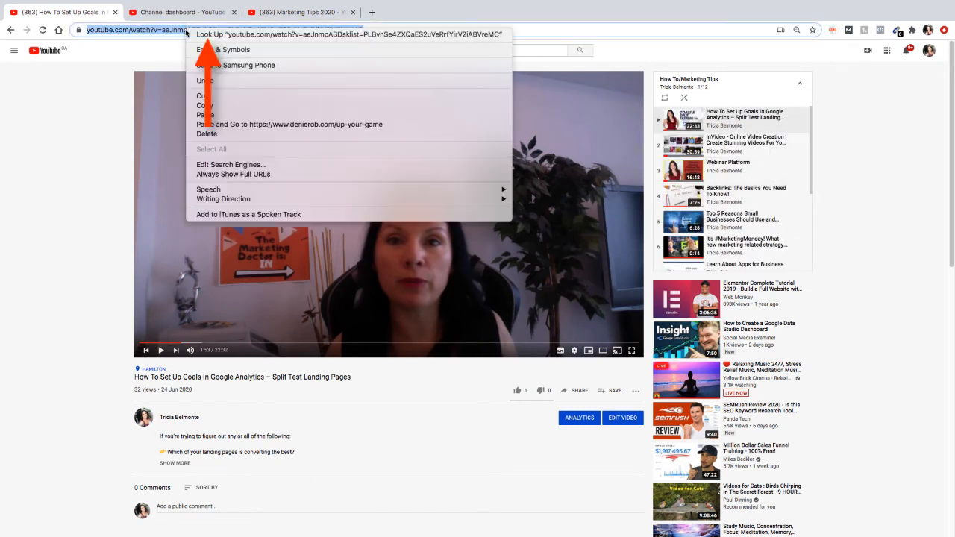
left_click(254, 106)
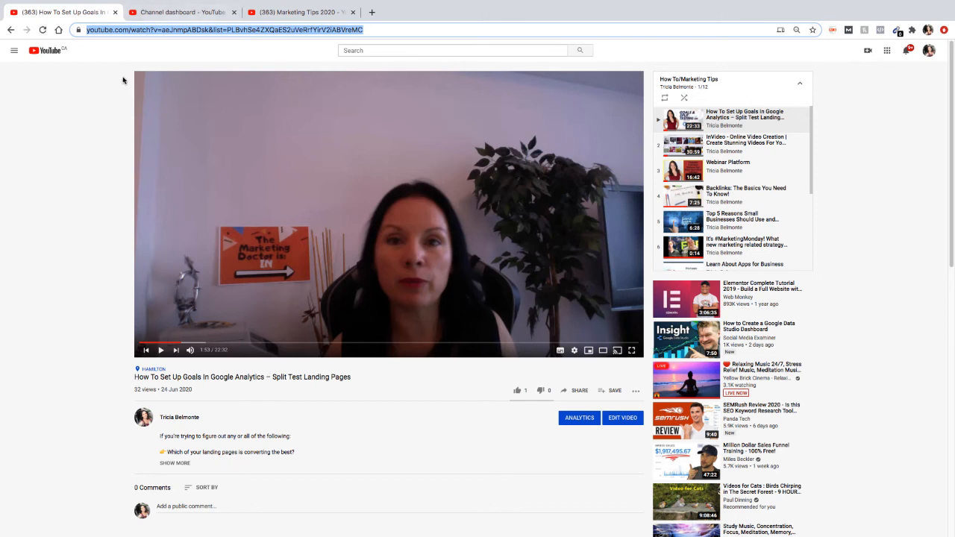
left_click(91, 13)
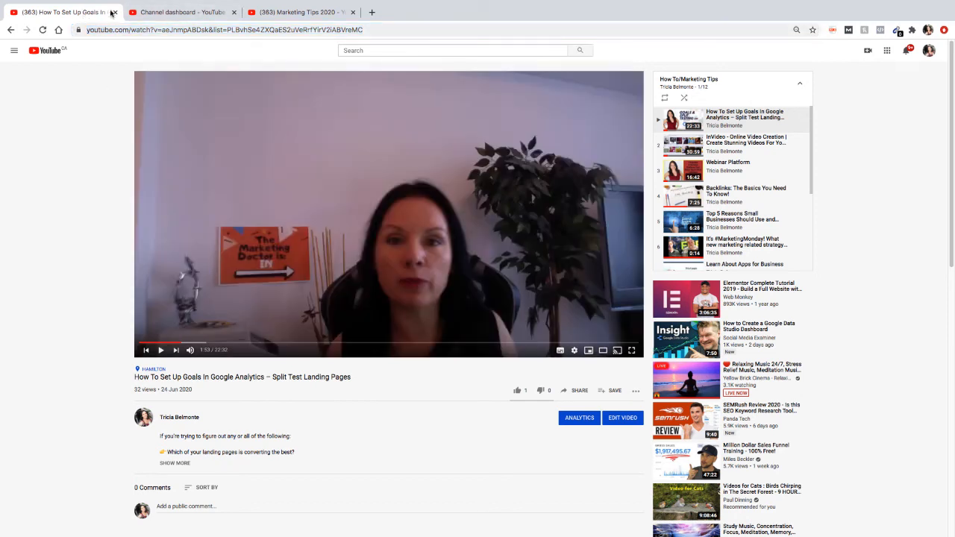
Draft an auto-add rule in the Marketing Tips 2020 playlist settings for titles containing "online course", check the other condition types, and discard it
left_click(313, 13)
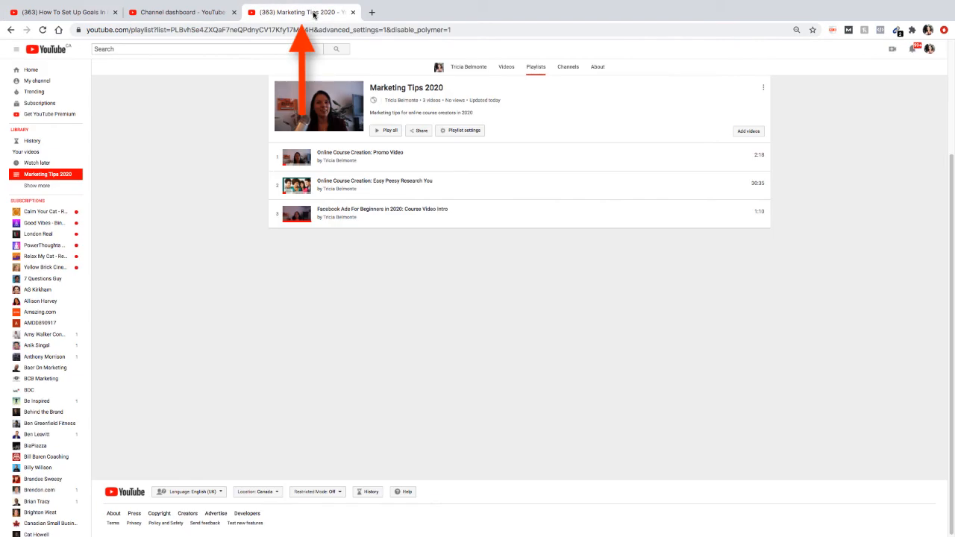
left_click(465, 131)
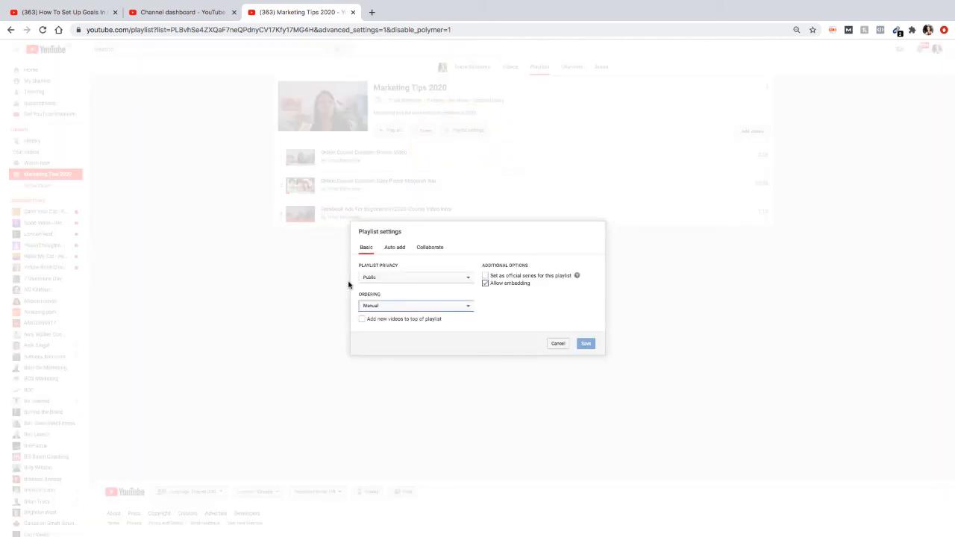
left_click(396, 249)
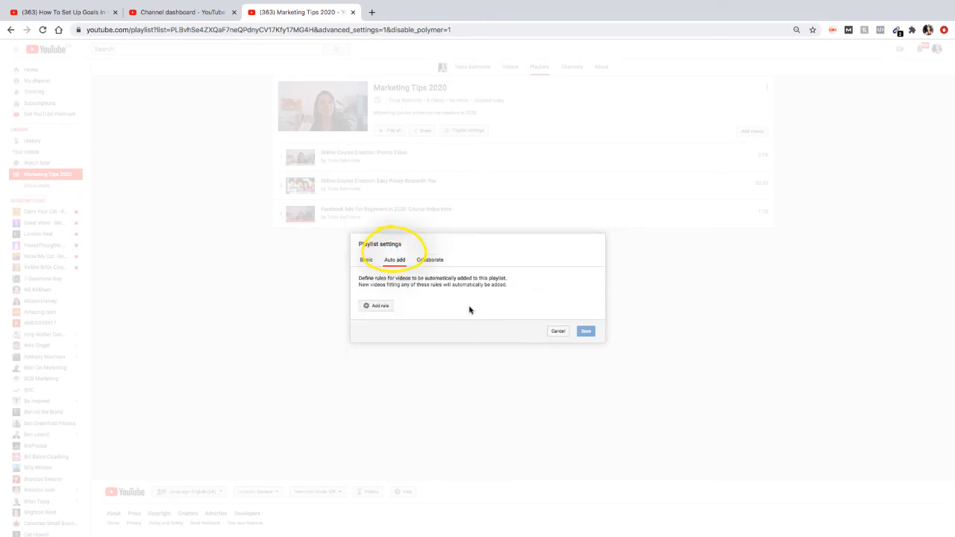
left_click(383, 307)
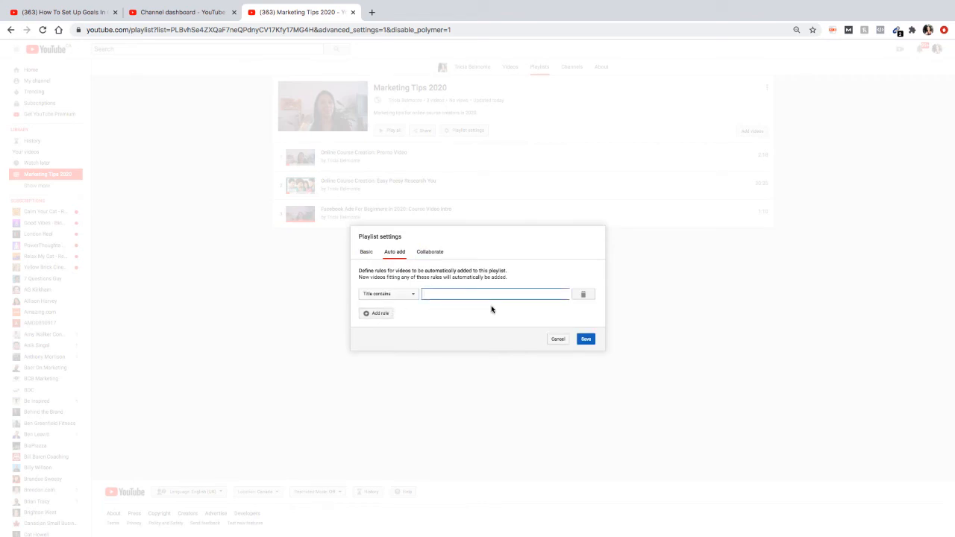
type("online course")
left_click(400, 297)
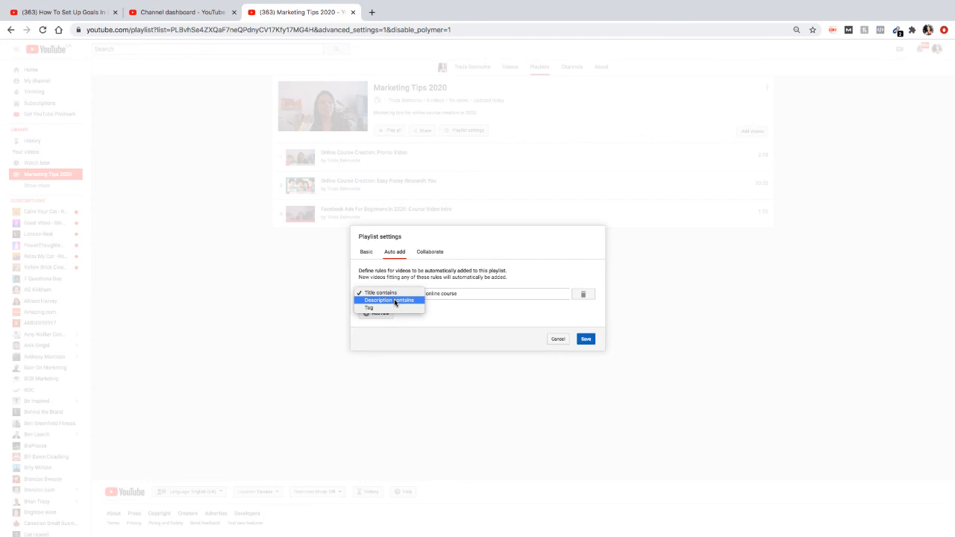
left_click(485, 310)
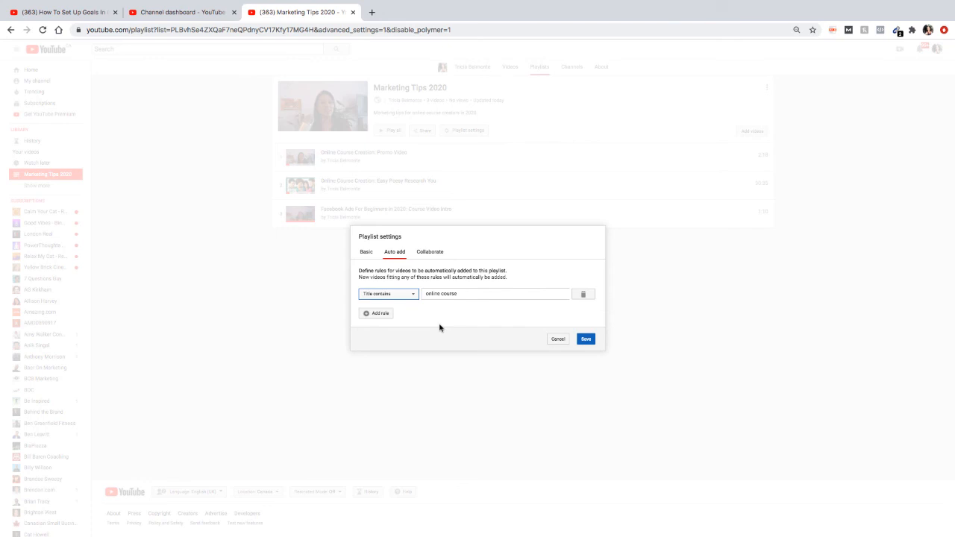
left_click(559, 341)
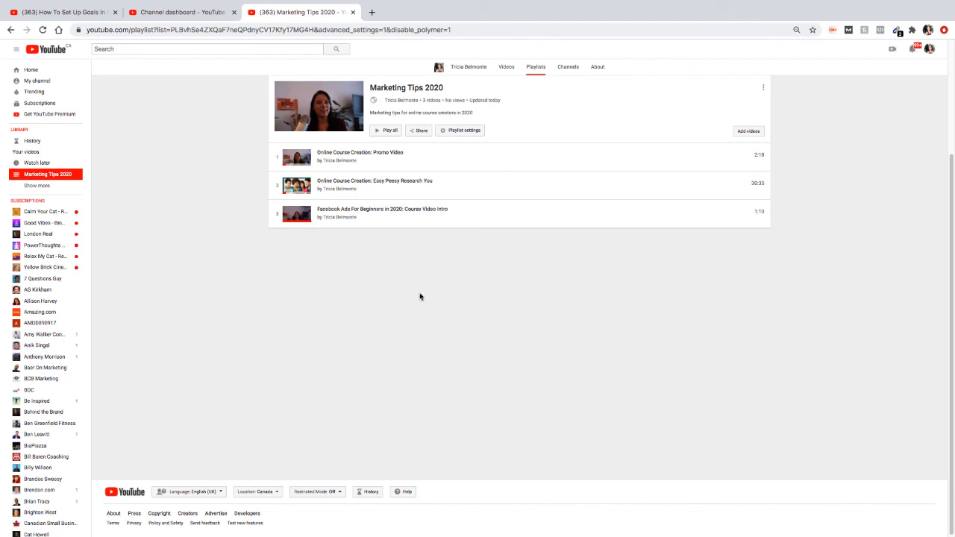
Open the details of the Reusable Face Masks video in YouTube Studio and assign it to the Marketing Tips 2020 playlist
left_click(182, 12)
left_click(45, 210)
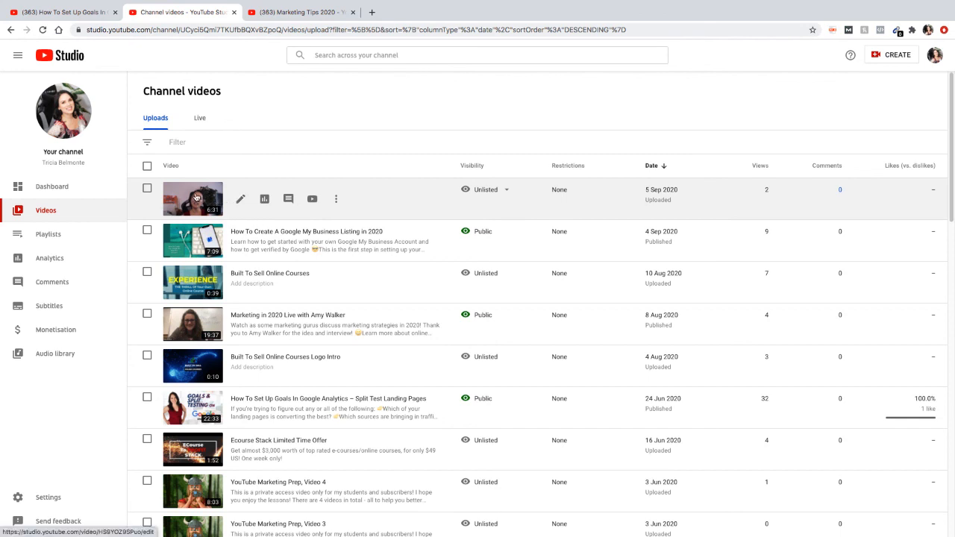
left_click(240, 199)
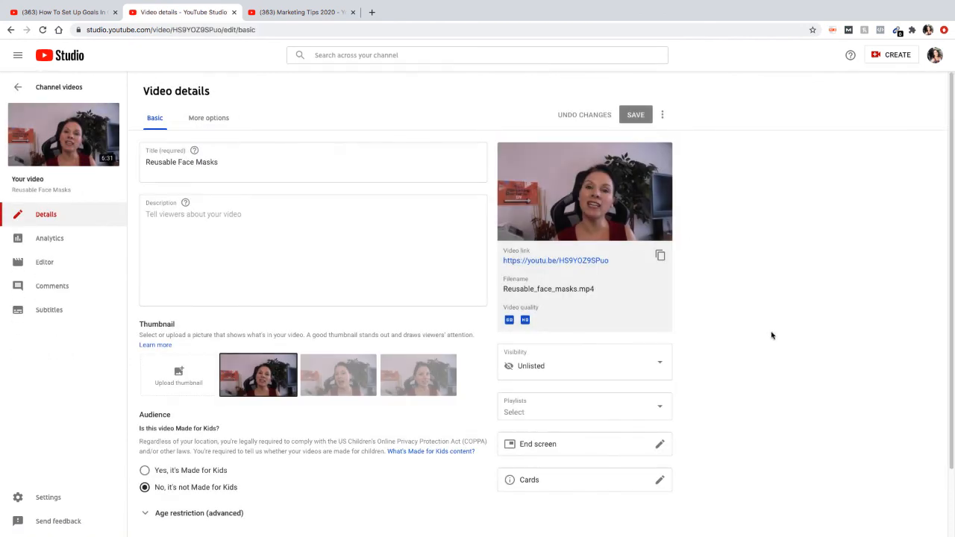
scroll(771, 335, "down", 1)
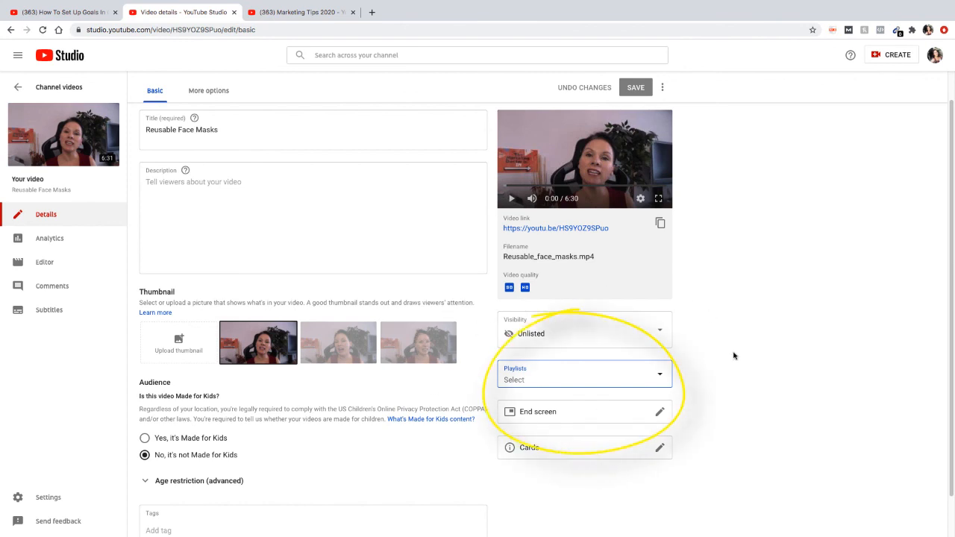
left_click(648, 379)
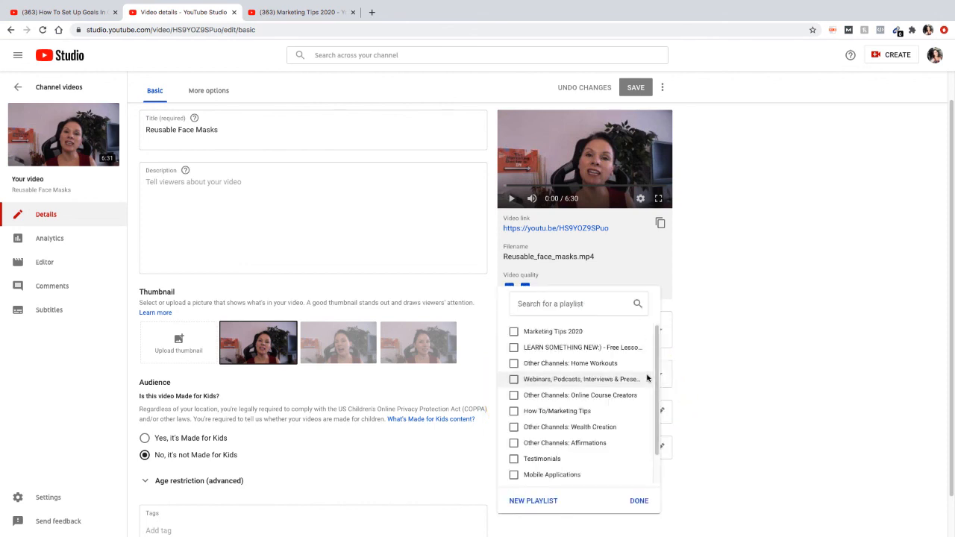
left_click(514, 332)
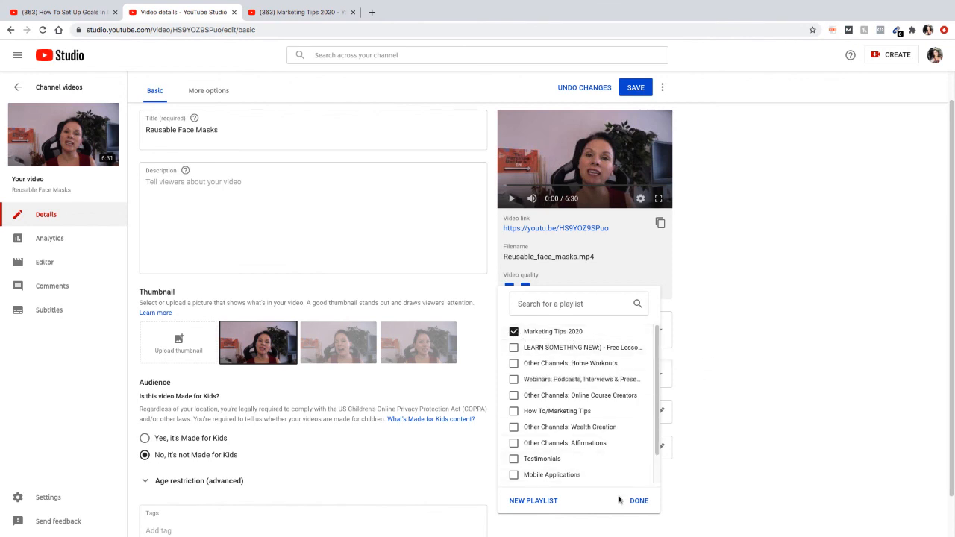
left_click(642, 502)
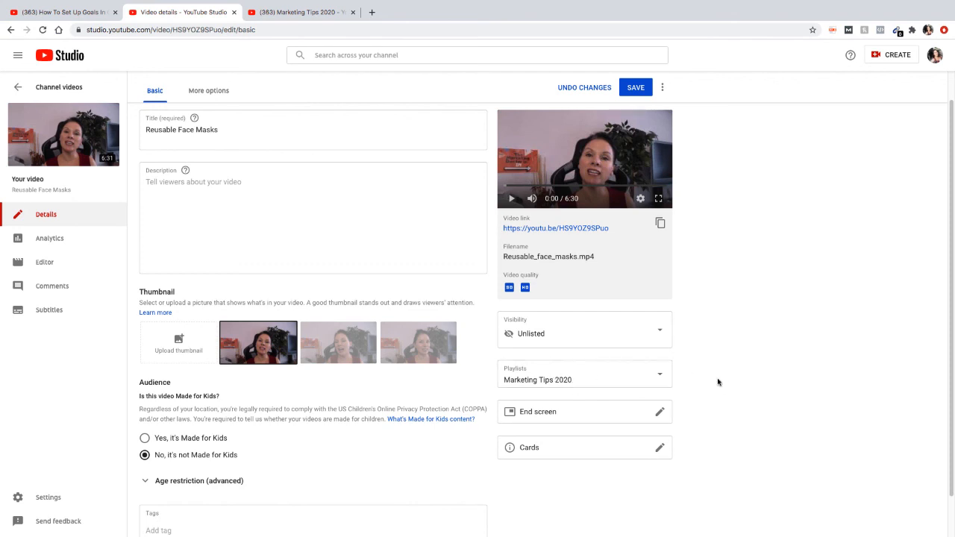
scroll(717, 383, "down", 1)
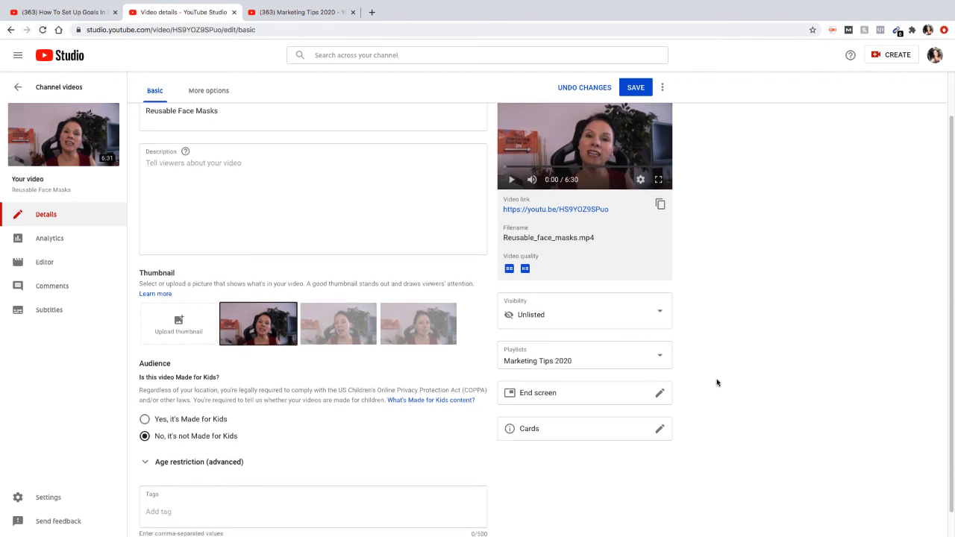